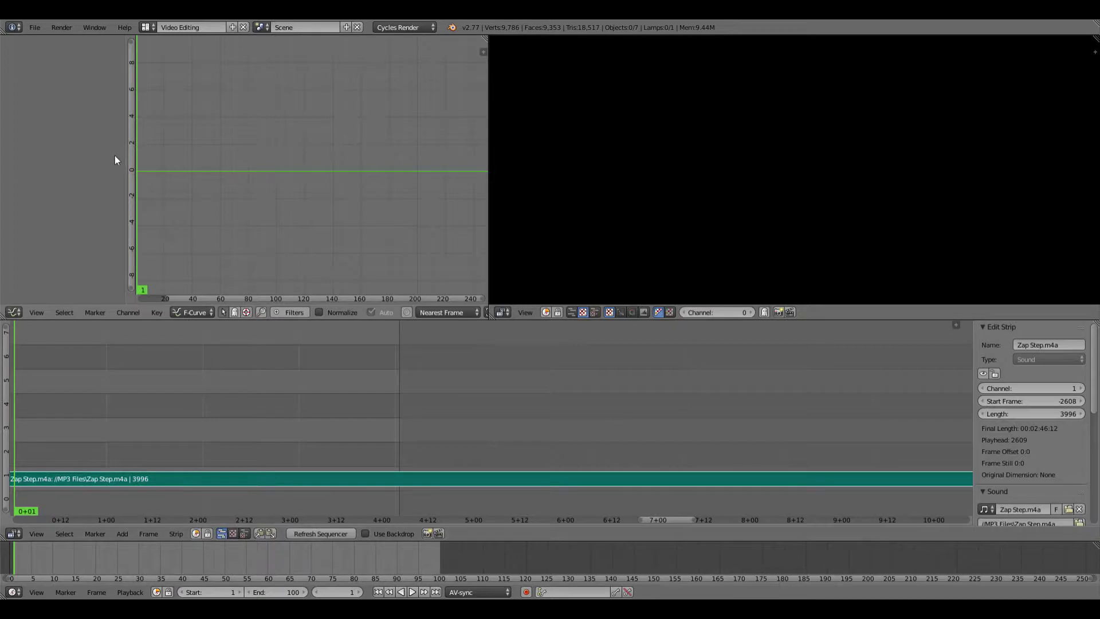
Reload the start-up file and confirm, replacing the Video Editing layout with the default cube scene
{"action": "left_click", "coordinate": [148, 27]}
{"action": "left_click", "coordinate": [35, 27]}
{"action": "left_click", "coordinate": [48, 42]}
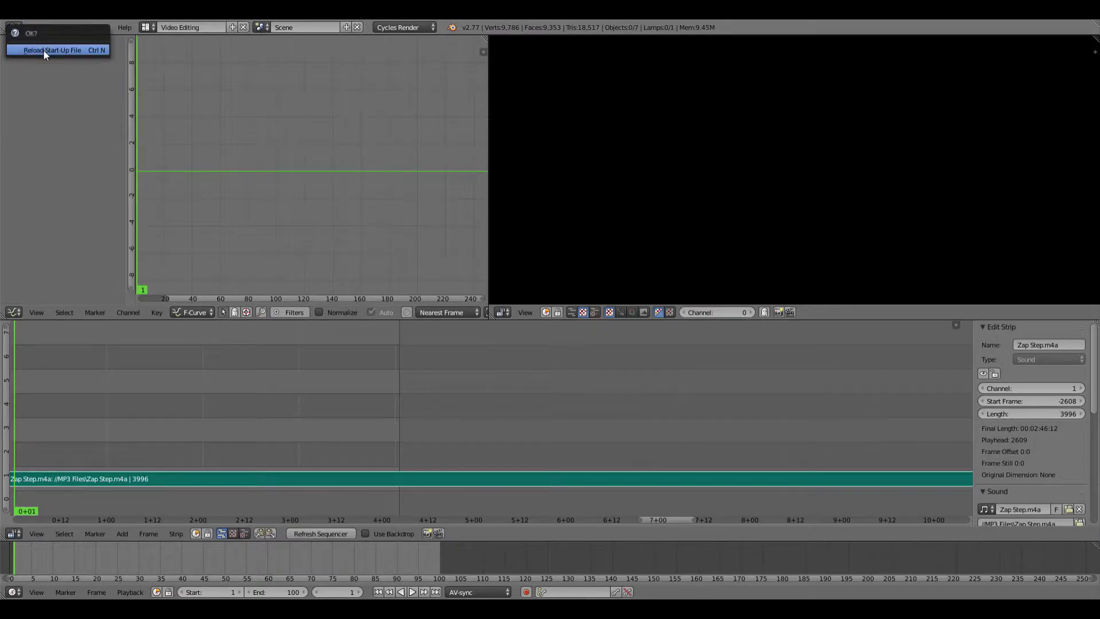
{"action": "left_click", "coordinate": [44, 50]}
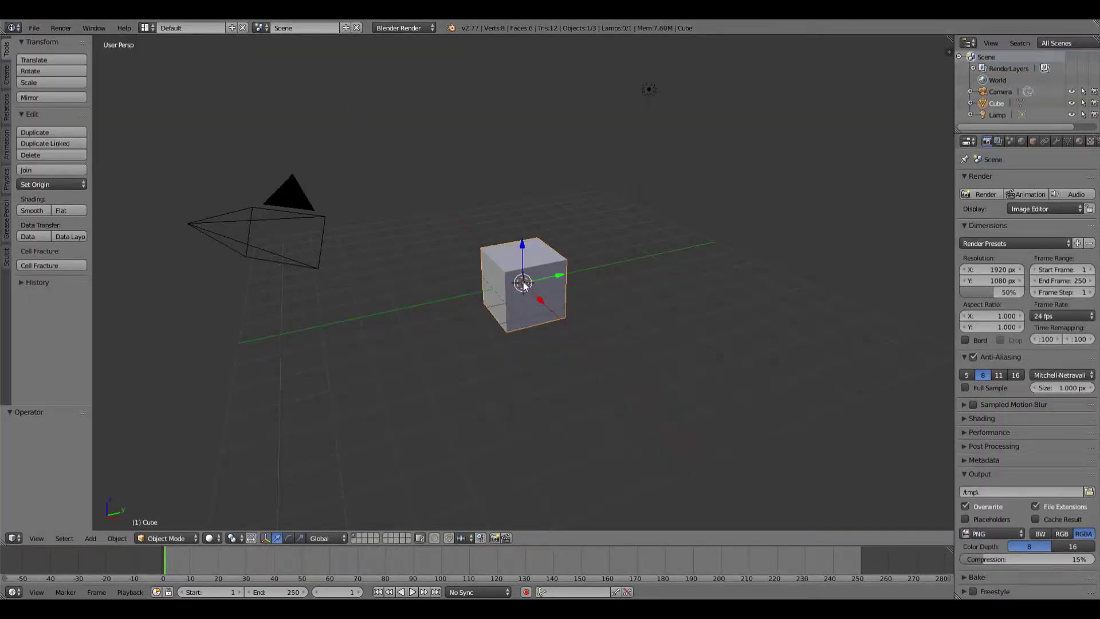
Delete the default cube so only the camera and lamp are left
{"action": "key", "text": "x"}
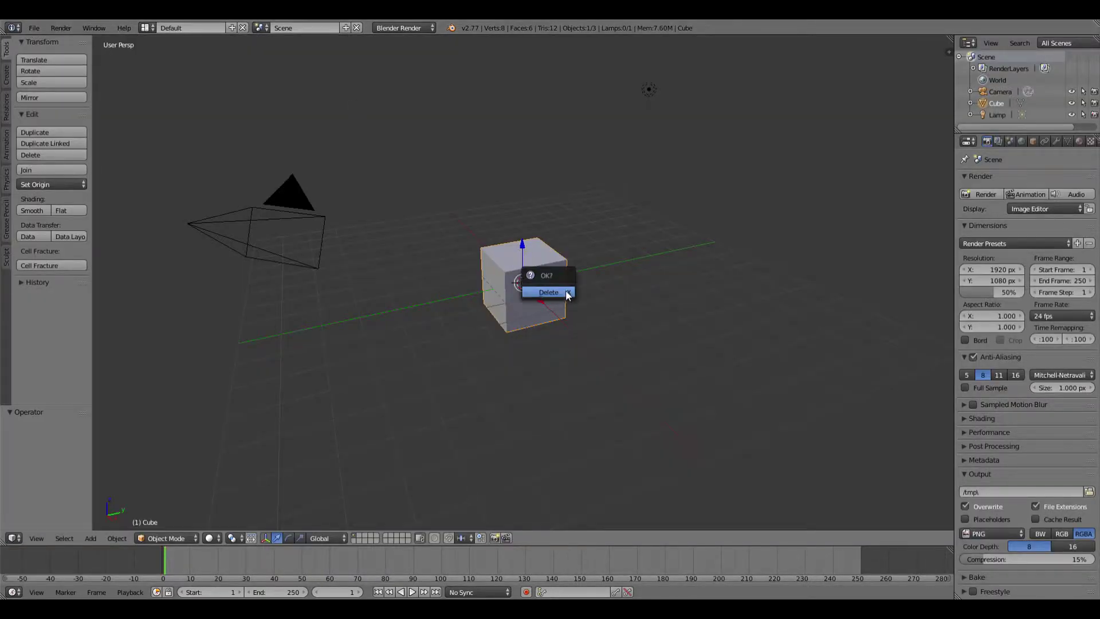
{"action": "left_click", "coordinate": [538, 291]}
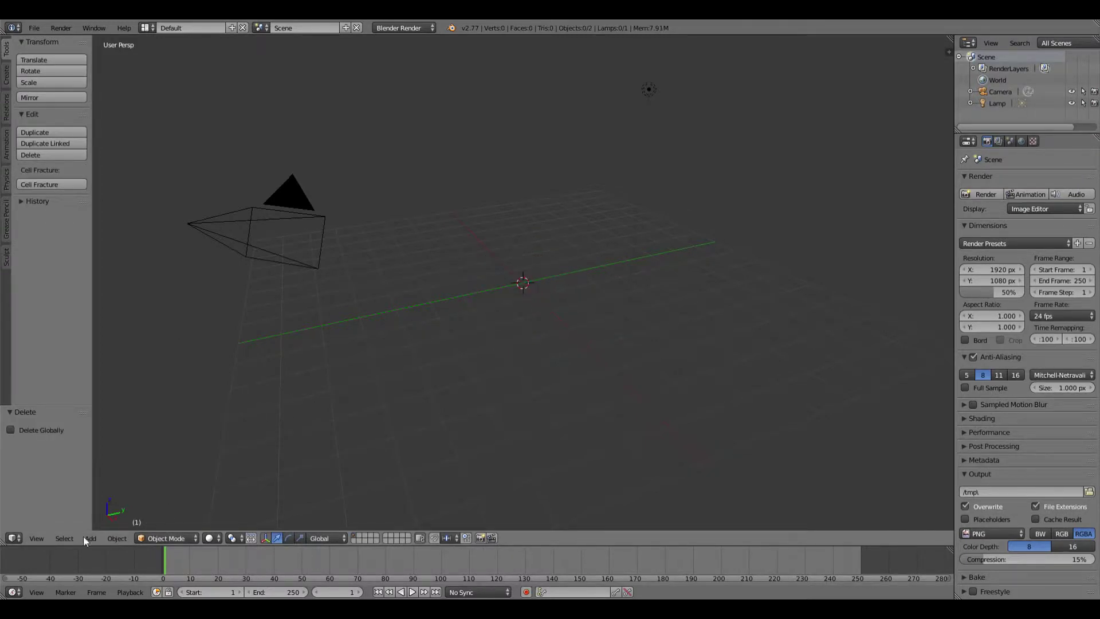
{"action": "left_click", "coordinate": [14, 538]}
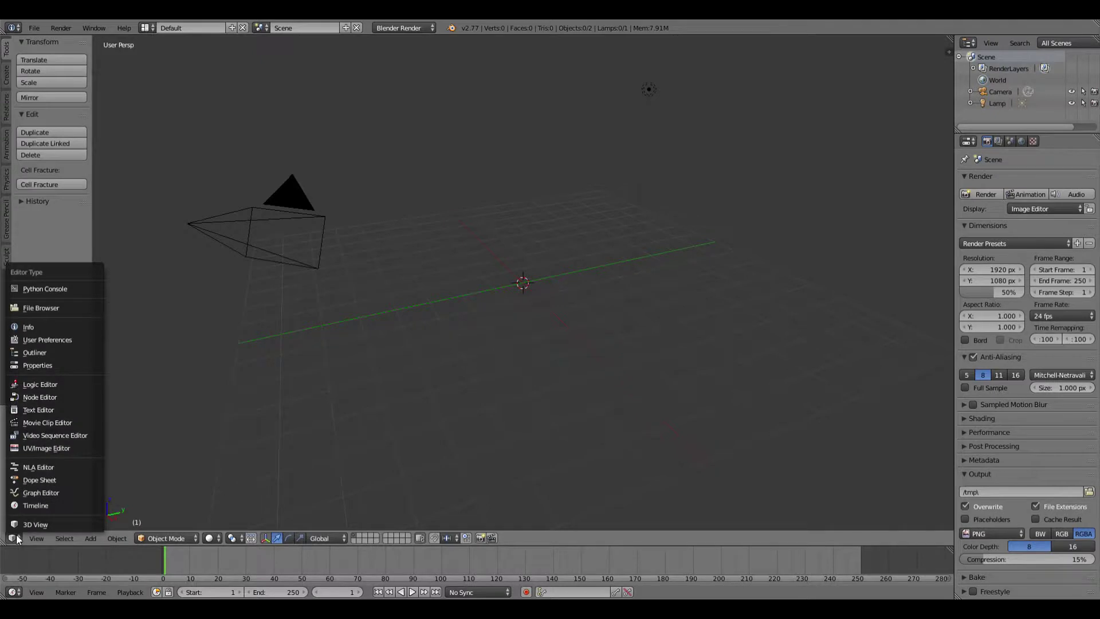
Switch to the Movie Clip Editor and load DriveWay.MOV from Downloads, fitted in view
{"action": "left_click", "coordinate": [38, 424]}
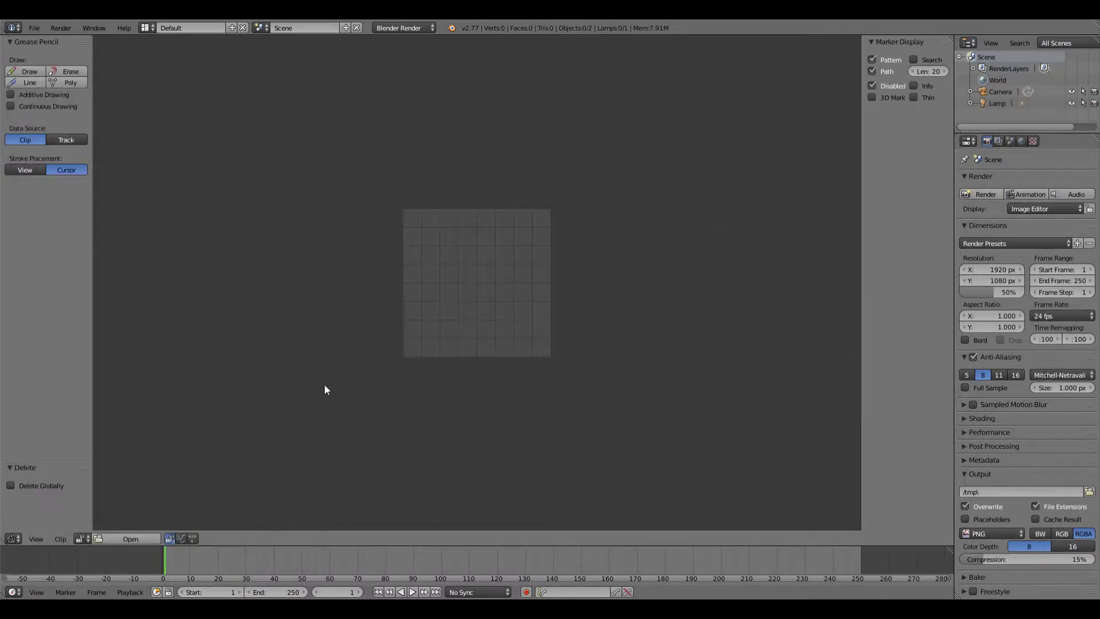
{"action": "left_click", "coordinate": [129, 538]}
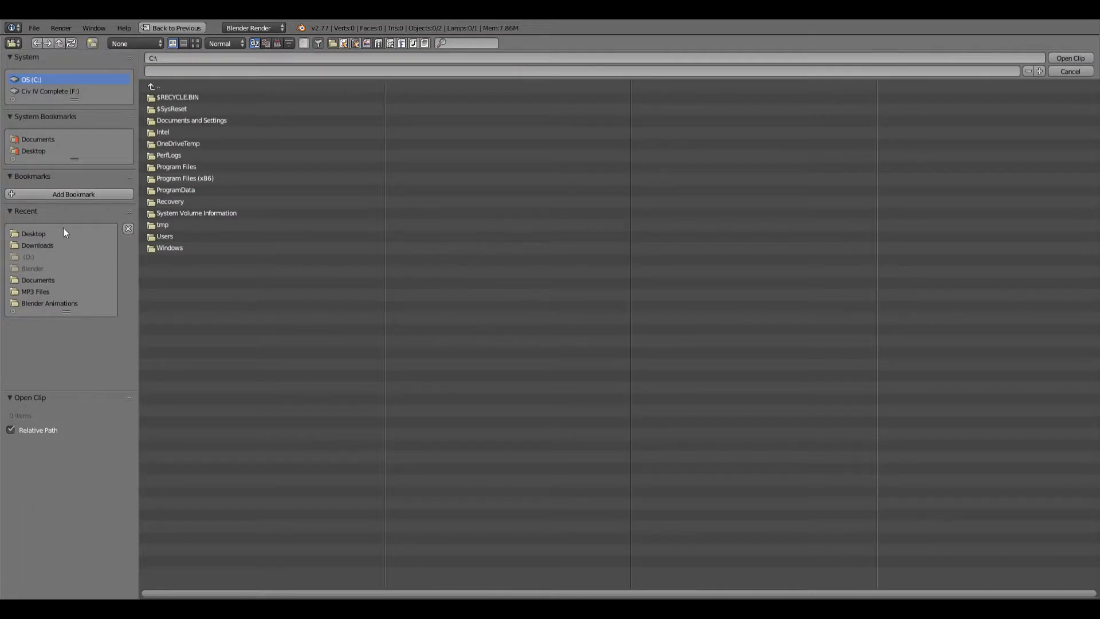
{"action": "left_click", "coordinate": [34, 243]}
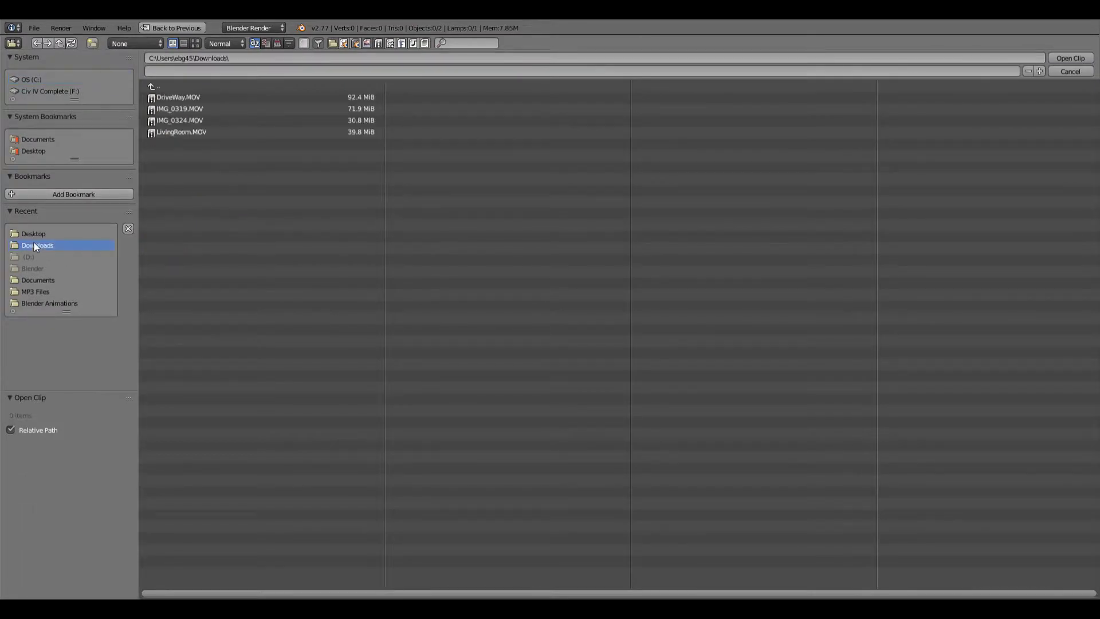
{"action": "left_click", "coordinate": [190, 132]}
{"action": "double_click", "coordinate": [175, 97]}
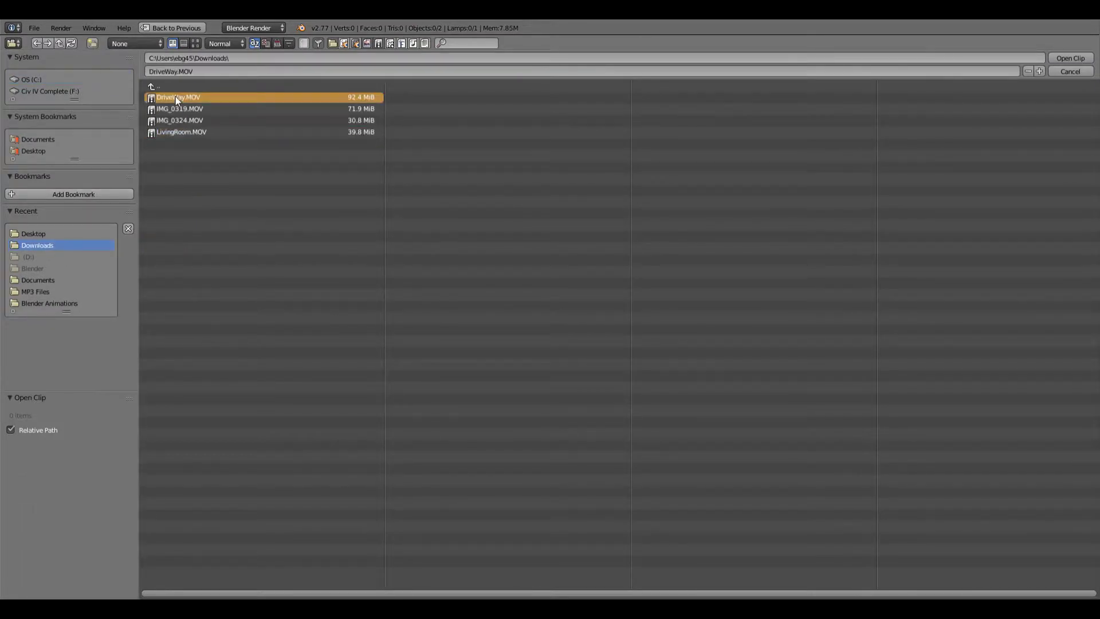
{"action": "key", "text": "Home"}
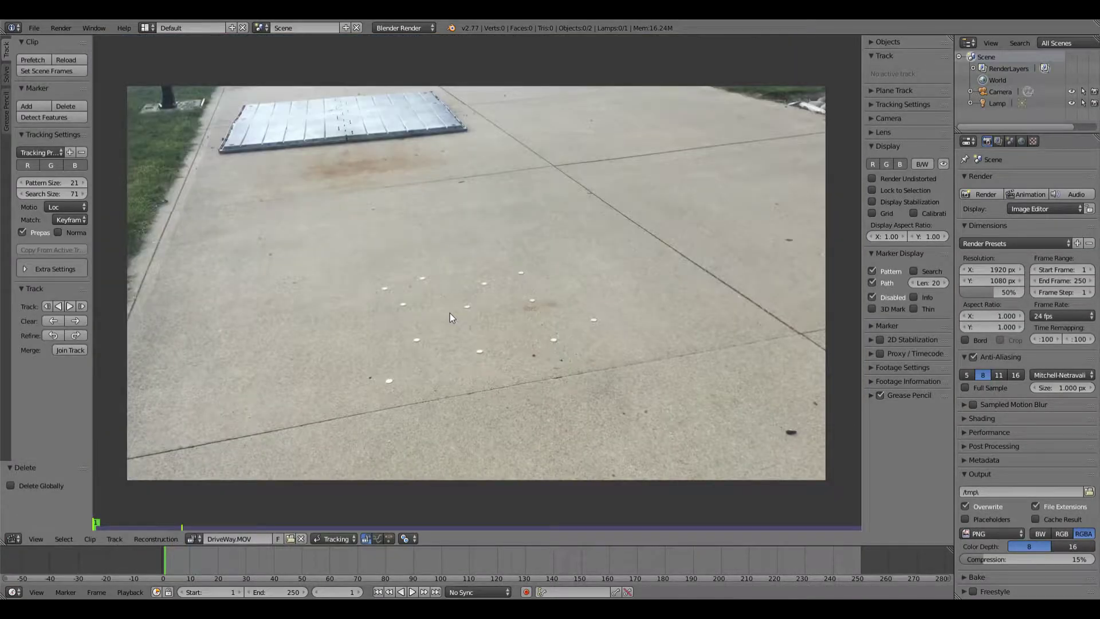
Prefetch the DriveWay.MOV frames into memory
{"action": "scroll", "coordinate": [449, 313], "scroll_direction": "up", "scroll_amount": 1}
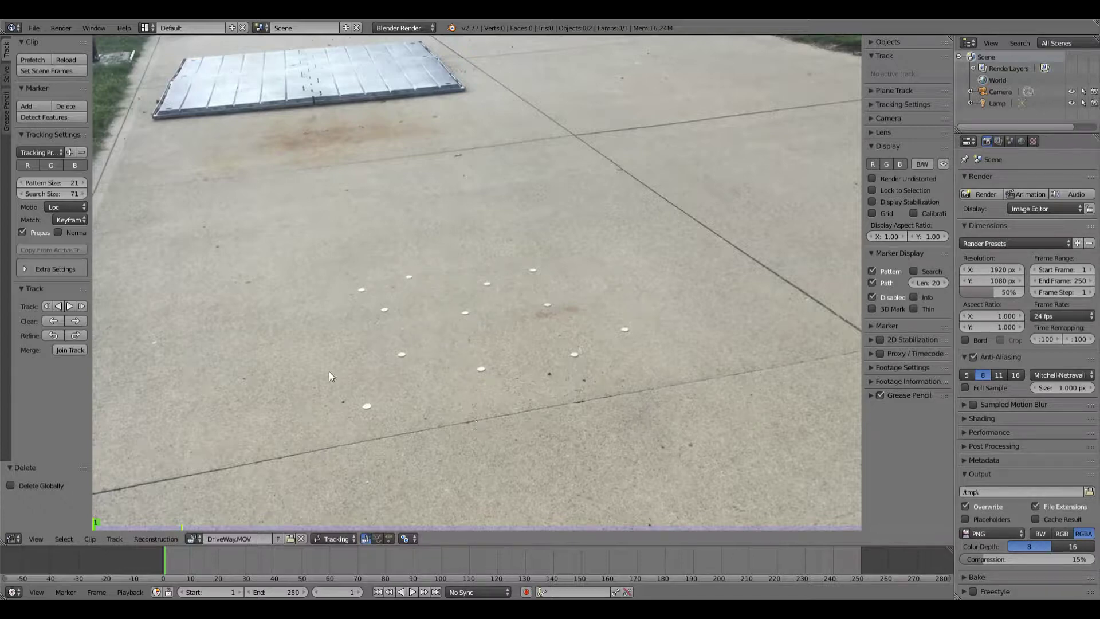
{"action": "left_click", "coordinate": [32, 60]}
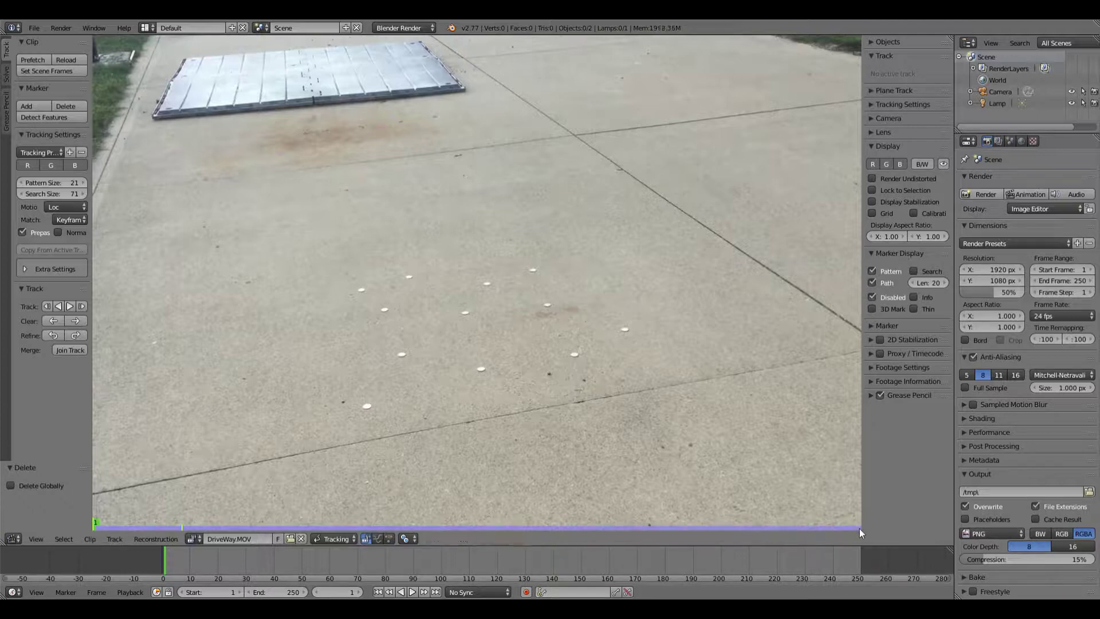
{"action": "left_click", "coordinate": [35, 28]}
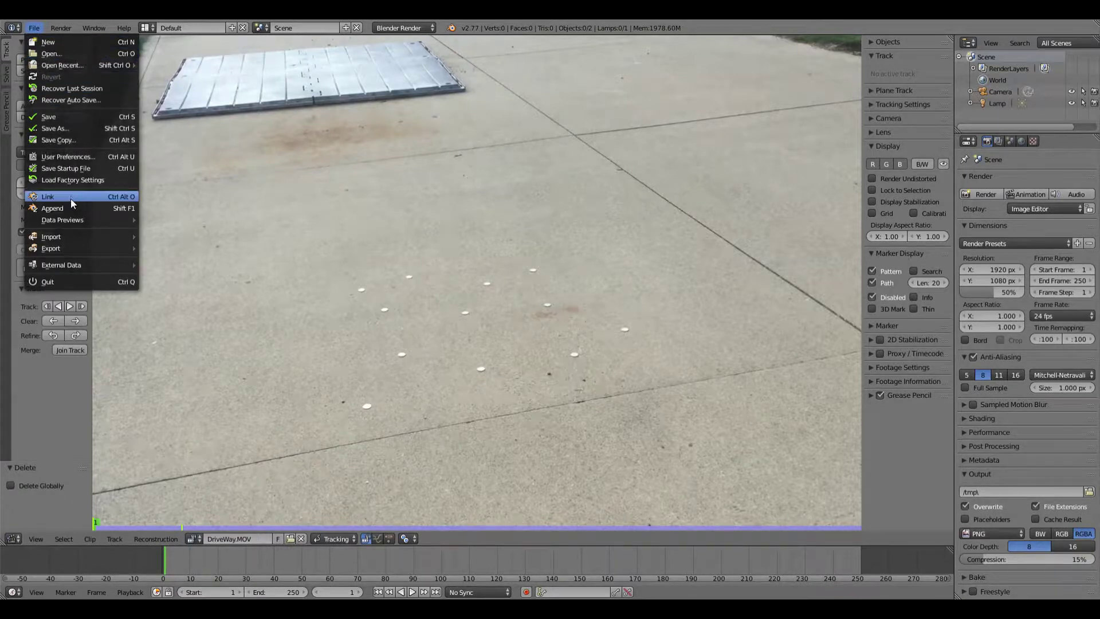
{"action": "left_click", "coordinate": [66, 161]}
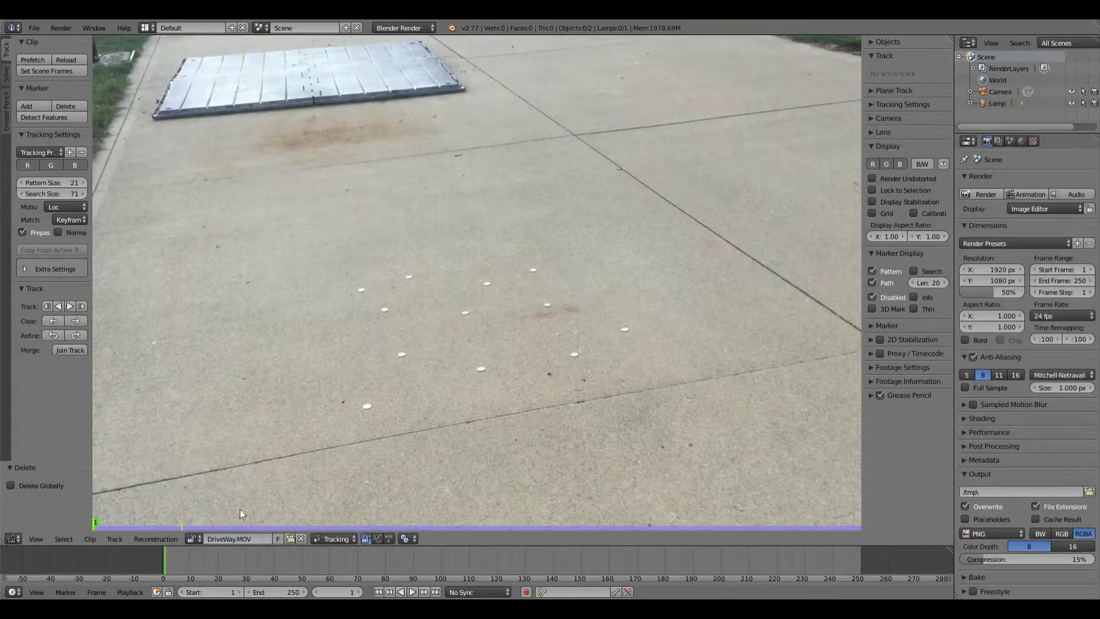
Step to the last frame and back to frame 1, then display marker search areas
{"action": "left_click", "coordinate": [435, 592]}
{"action": "left_click", "coordinate": [378, 592]}
{"action": "left_click", "coordinate": [918, 272]}
Place twelve markers (Track to Track.011) on the white driveway dots and select them all
{"action": "left_click", "coordinate": [367, 408], "text": "ctrl"}
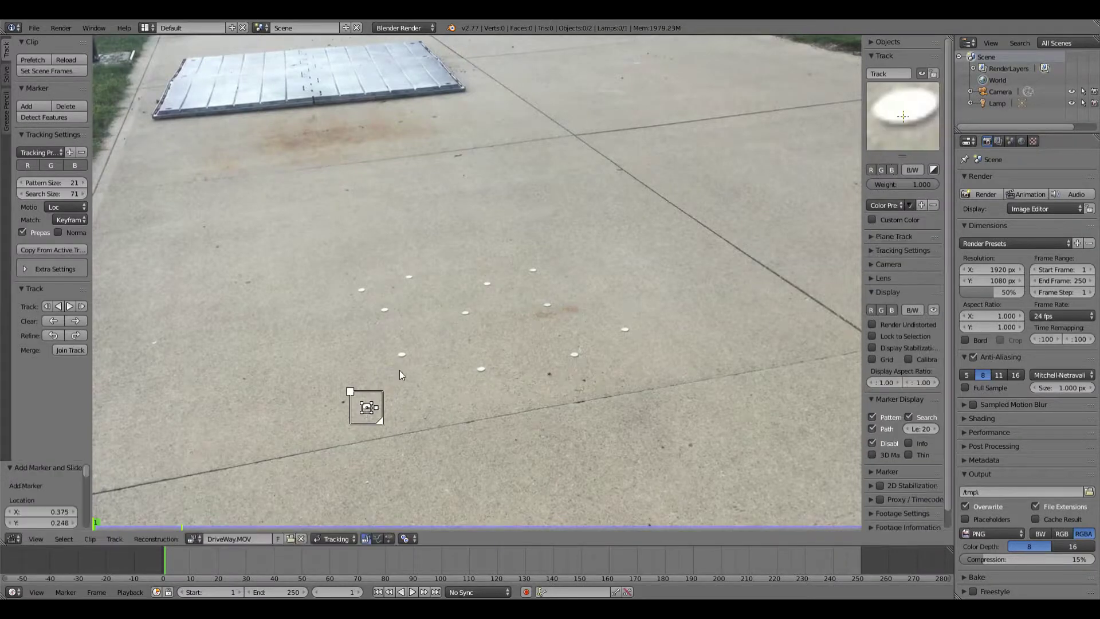
{"action": "left_click", "coordinate": [402, 354], "text": "ctrl"}
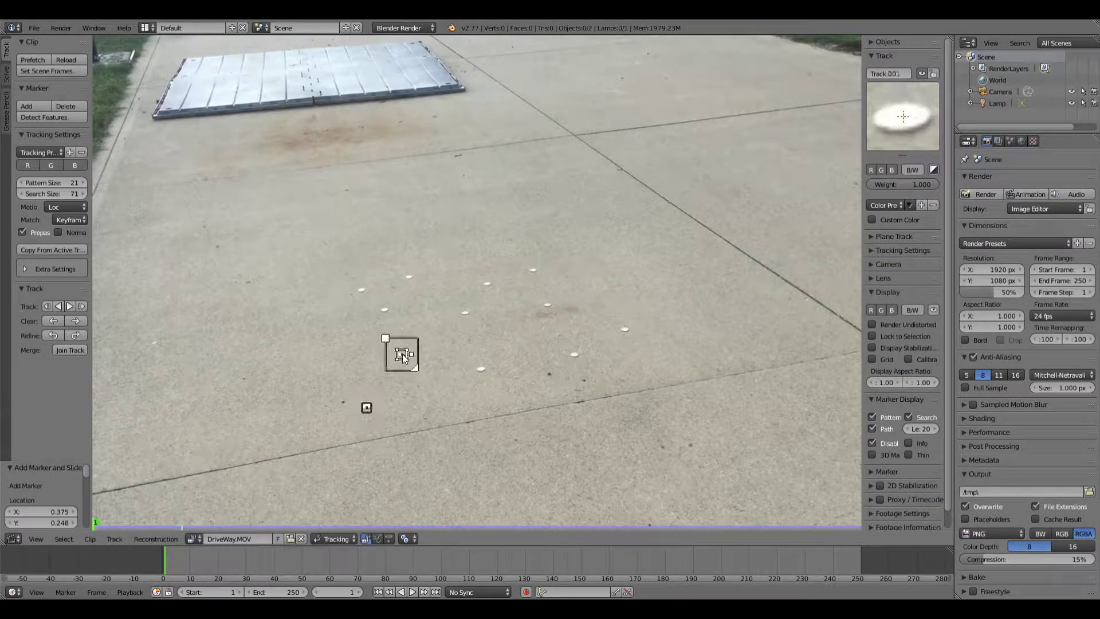
{"action": "left_click", "coordinate": [481, 369], "text": "ctrl"}
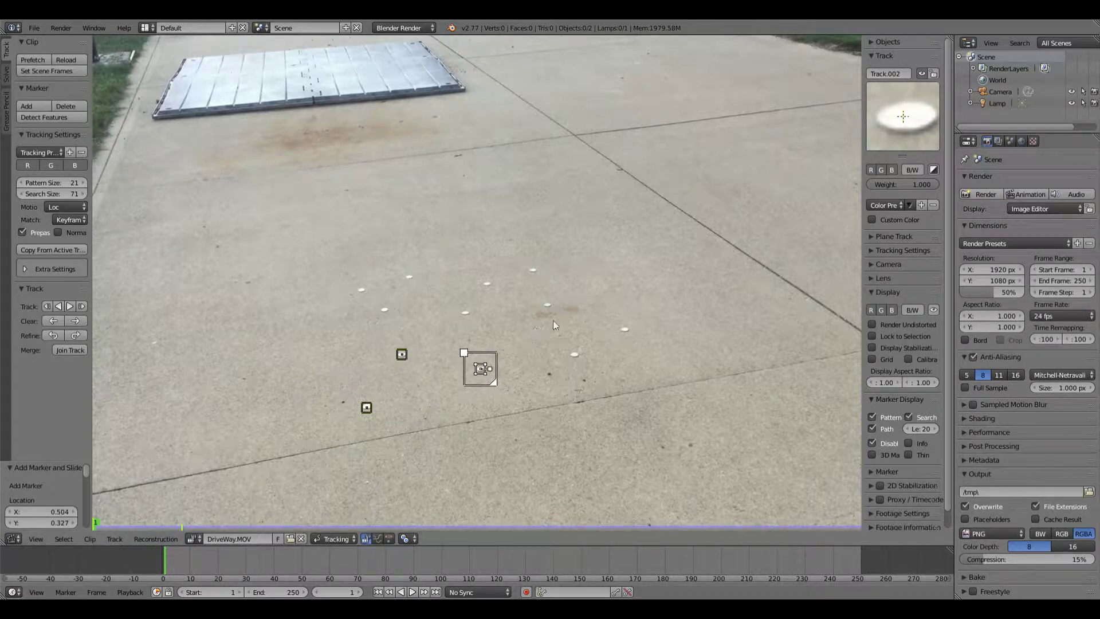
{"action": "left_click", "coordinate": [575, 356], "text": "ctrl"}
{"action": "left_click", "coordinate": [624, 328], "text": "ctrl"}
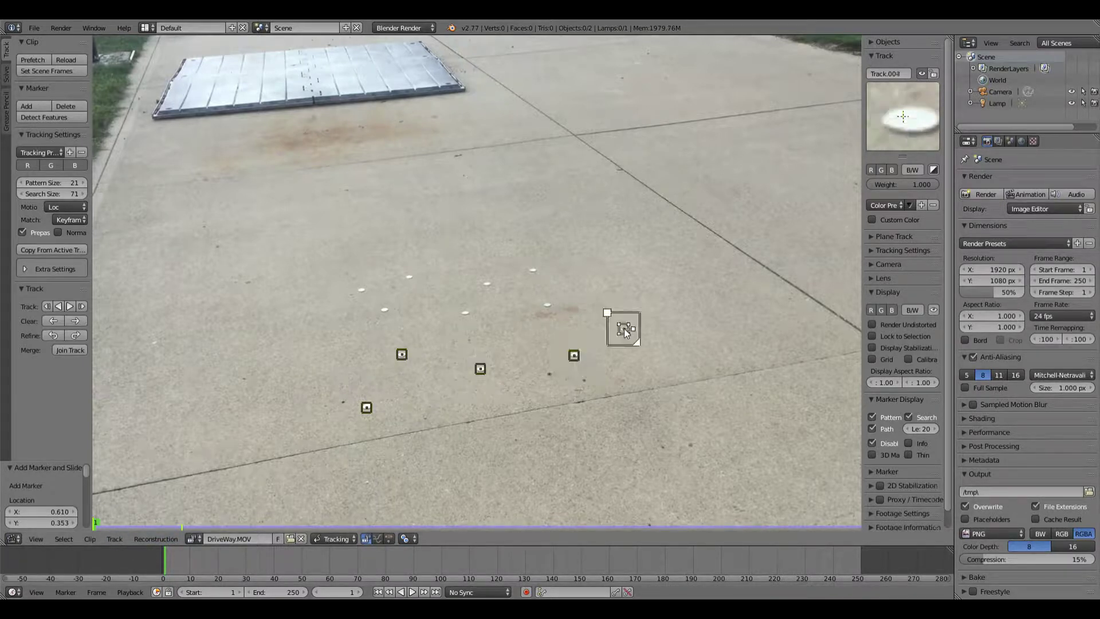
{"action": "left_click", "coordinate": [547, 305], "text": "ctrl"}
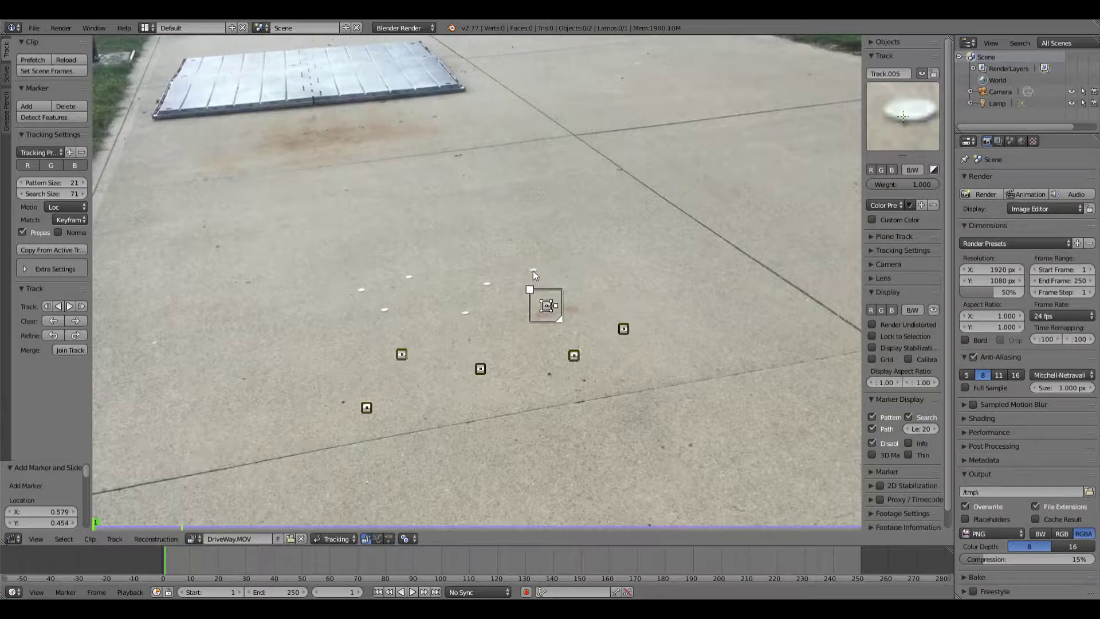
{"action": "left_click", "coordinate": [533, 270], "text": "ctrl"}
{"action": "left_click", "coordinate": [487, 284], "text": "ctrl"}
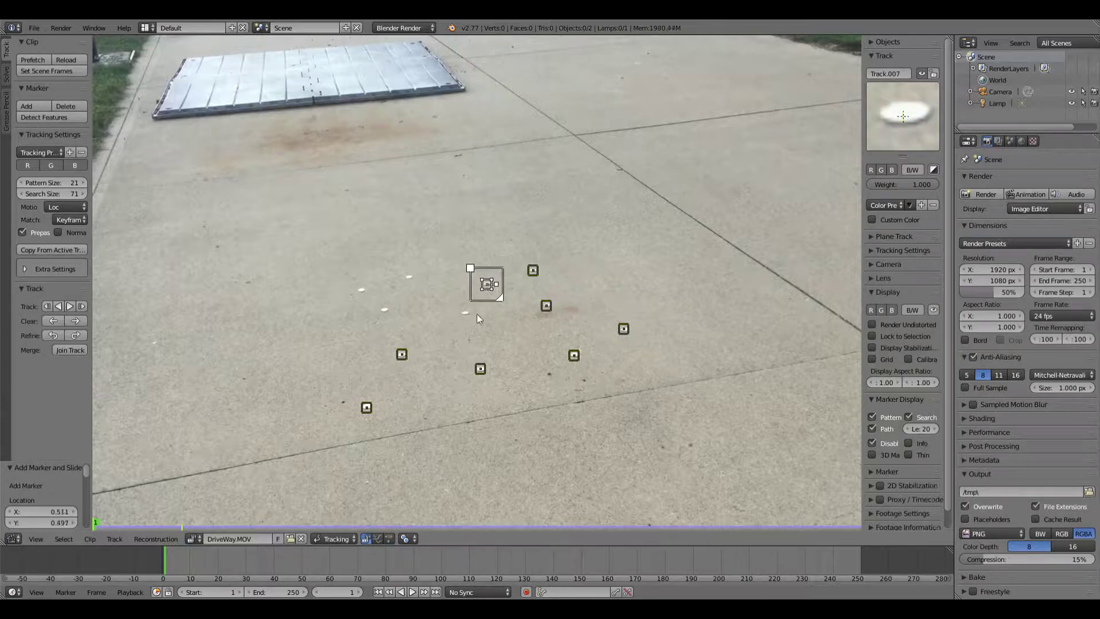
{"action": "left_click", "coordinate": [466, 312], "text": "ctrl"}
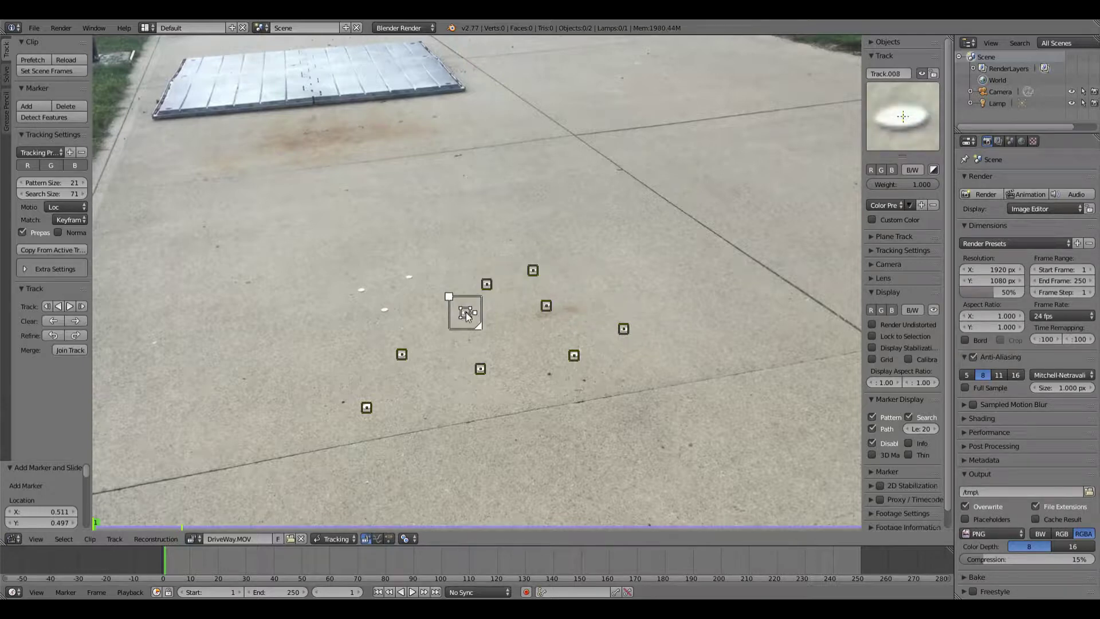
{"action": "left_click", "coordinate": [408, 277], "text": "ctrl"}
{"action": "left_click", "coordinate": [384, 310], "text": "ctrl"}
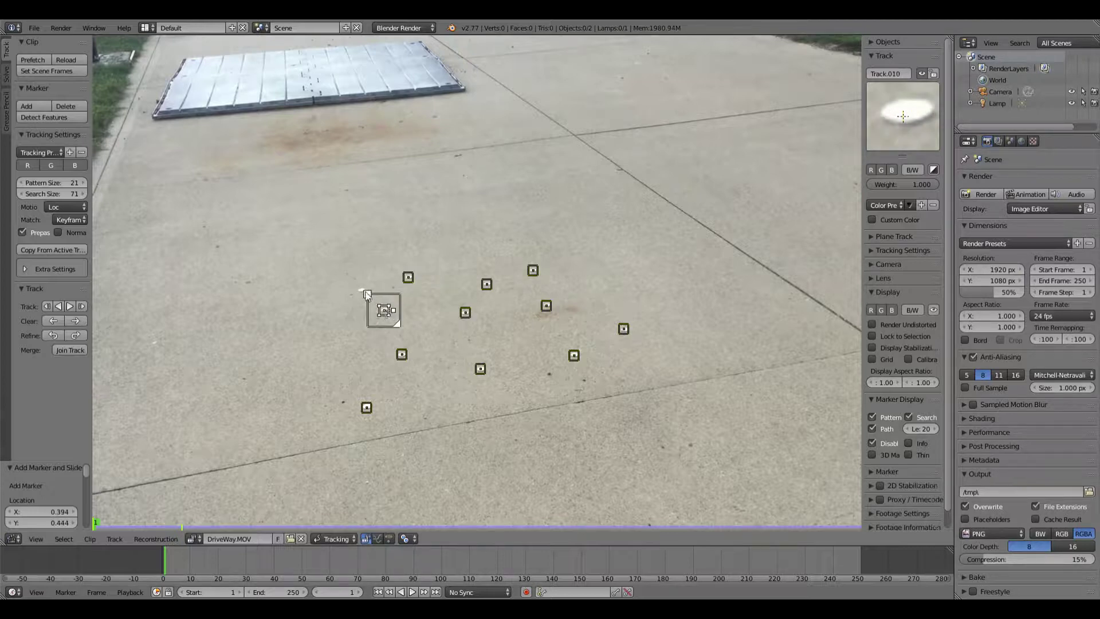
{"action": "left_click", "coordinate": [361, 289], "text": "ctrl"}
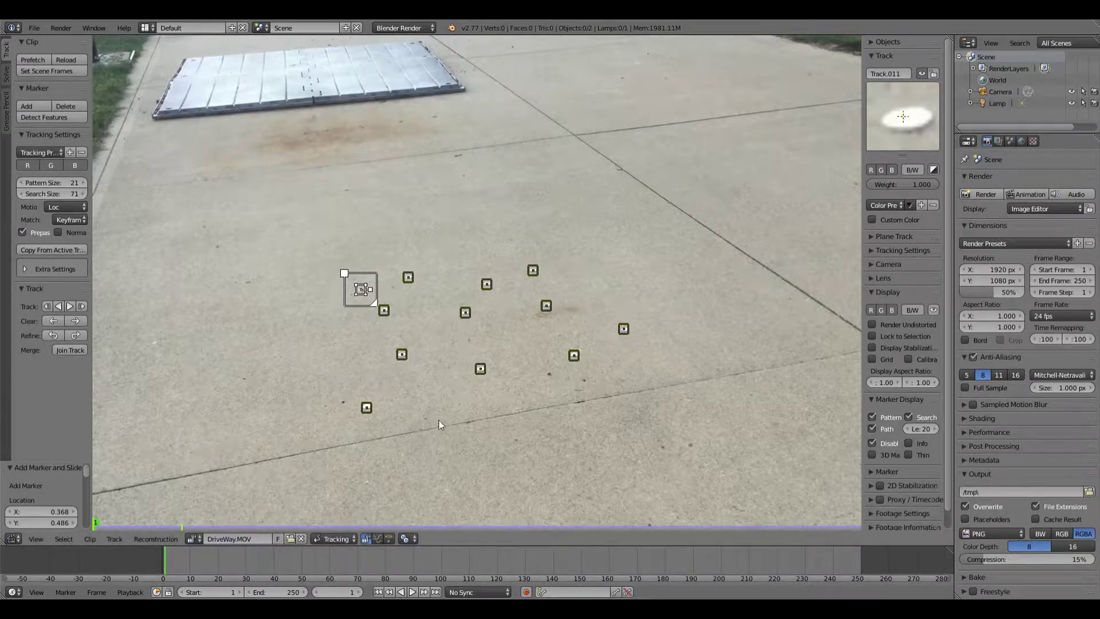
{"action": "key", "text": "a"}
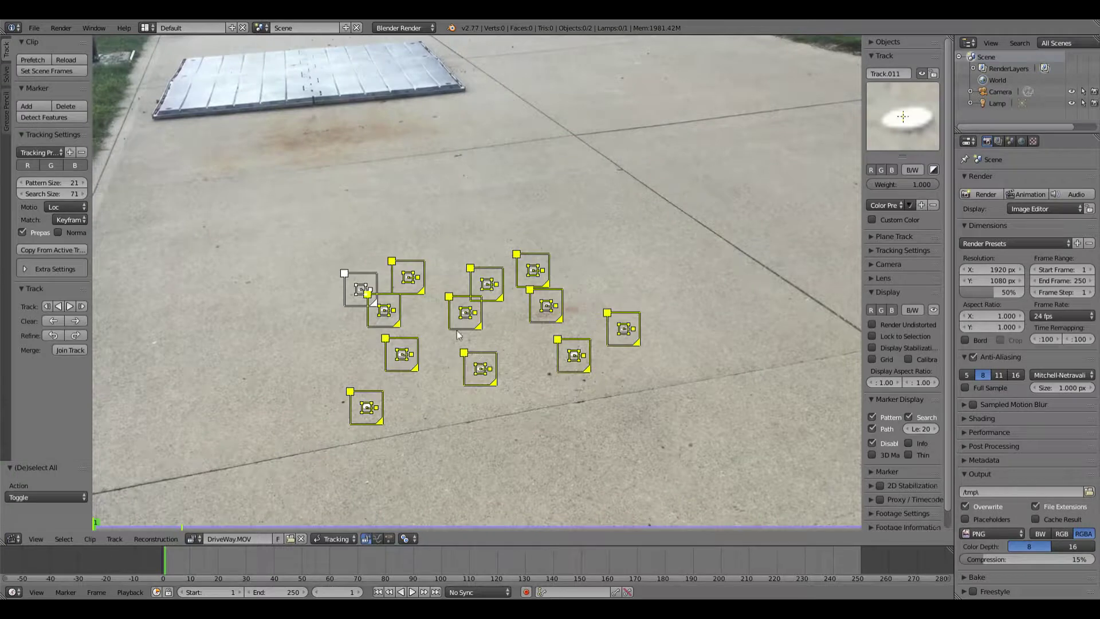
Track the twelve markers forward, then detect features over the whole frame with margin 16
{"action": "left_click", "coordinate": [69, 307]}
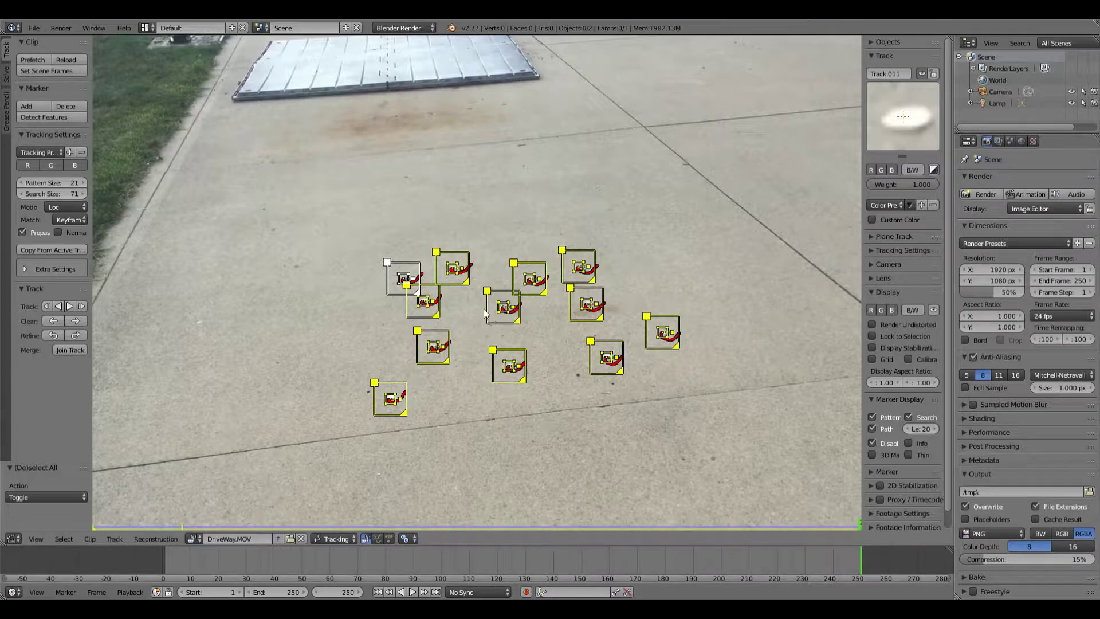
{"action": "scroll", "coordinate": [620, 419], "scroll_direction": "down", "scroll_amount": 1}
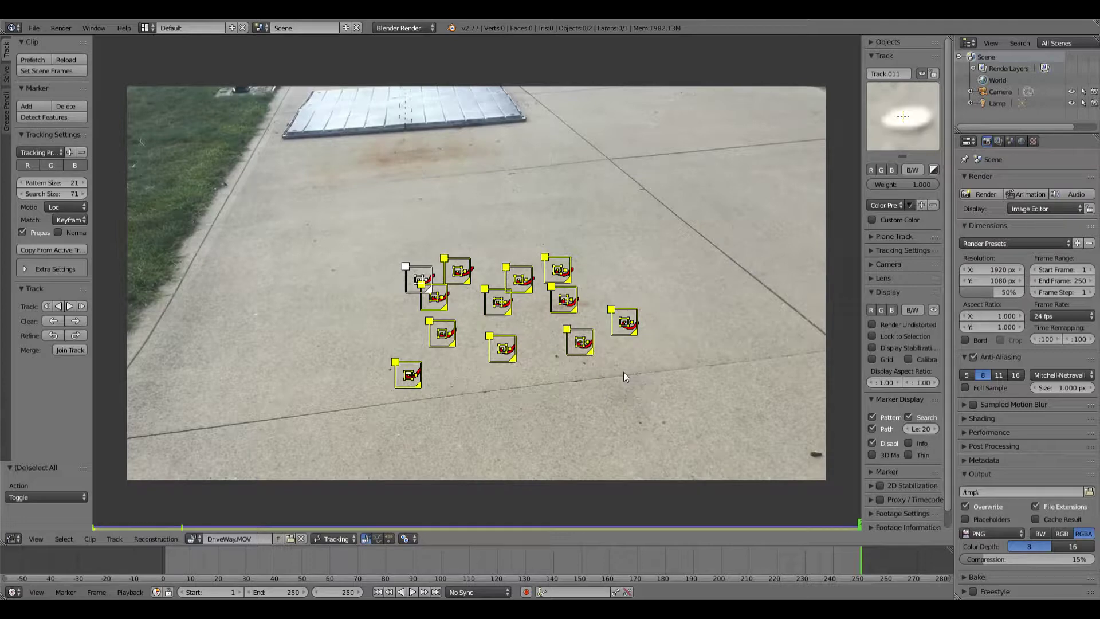
{"action": "left_click", "coordinate": [55, 119]}
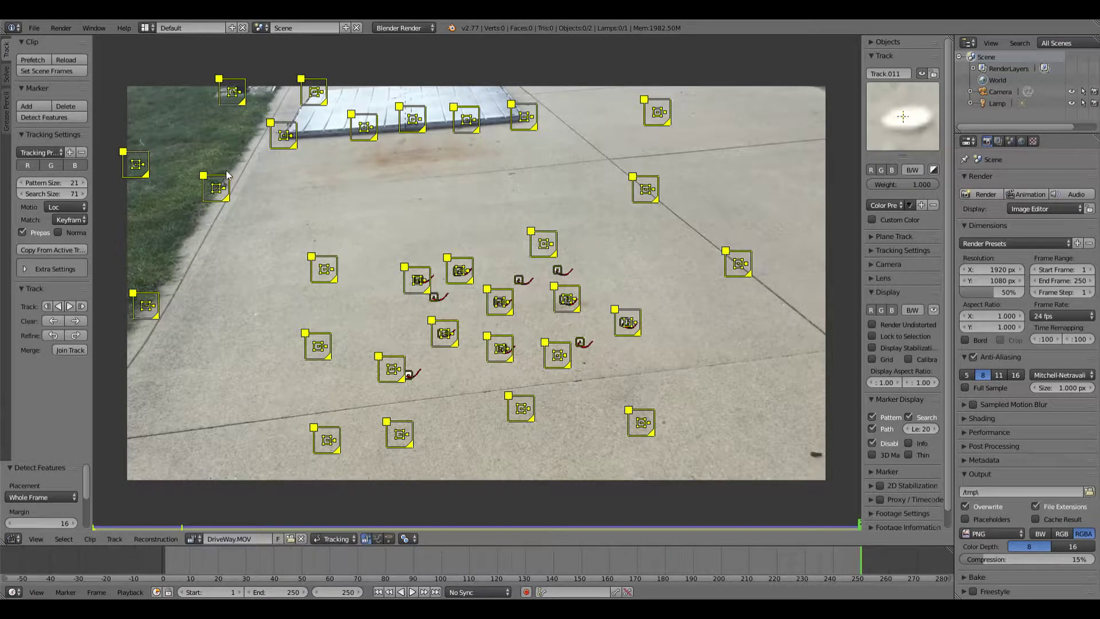
Track all markers forward and delete every red failed track
{"action": "left_click", "coordinate": [58, 306]}
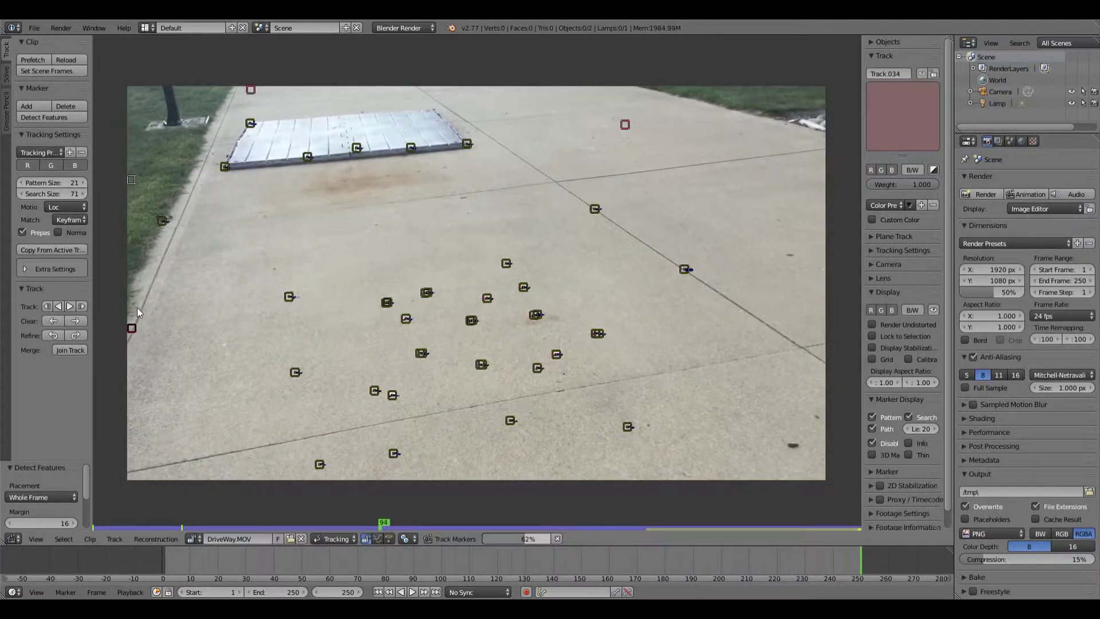
{"action": "key", "text": "x"}
{"action": "left_click", "coordinate": [464, 196]}
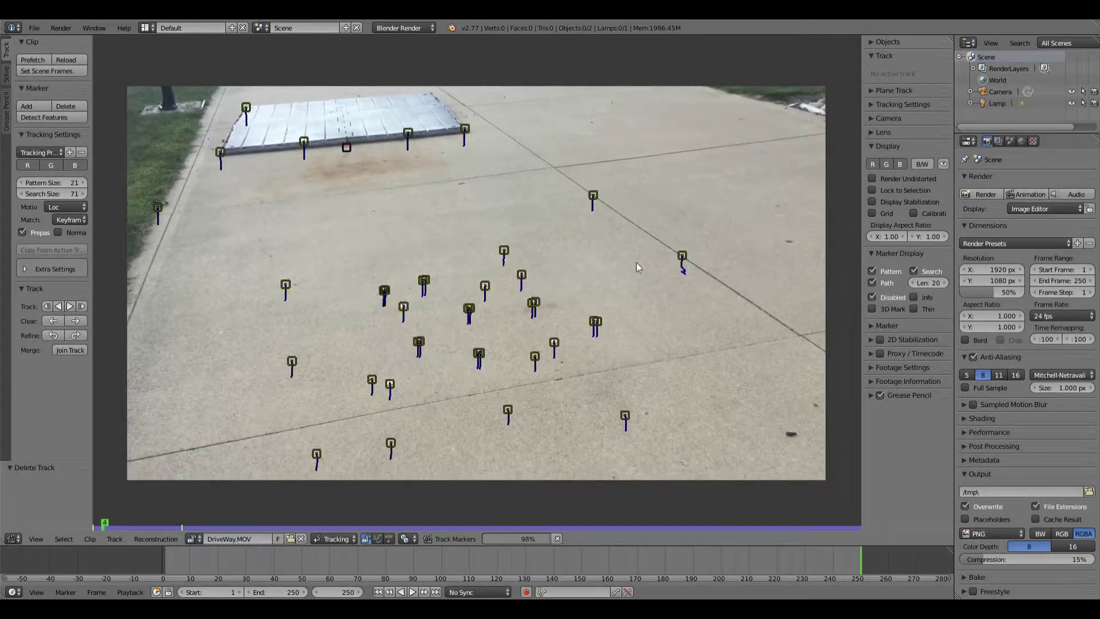
{"action": "left_click", "coordinate": [347, 148]}
{"action": "key", "text": "x"}
{"action": "left_click", "coordinate": [352, 152]}
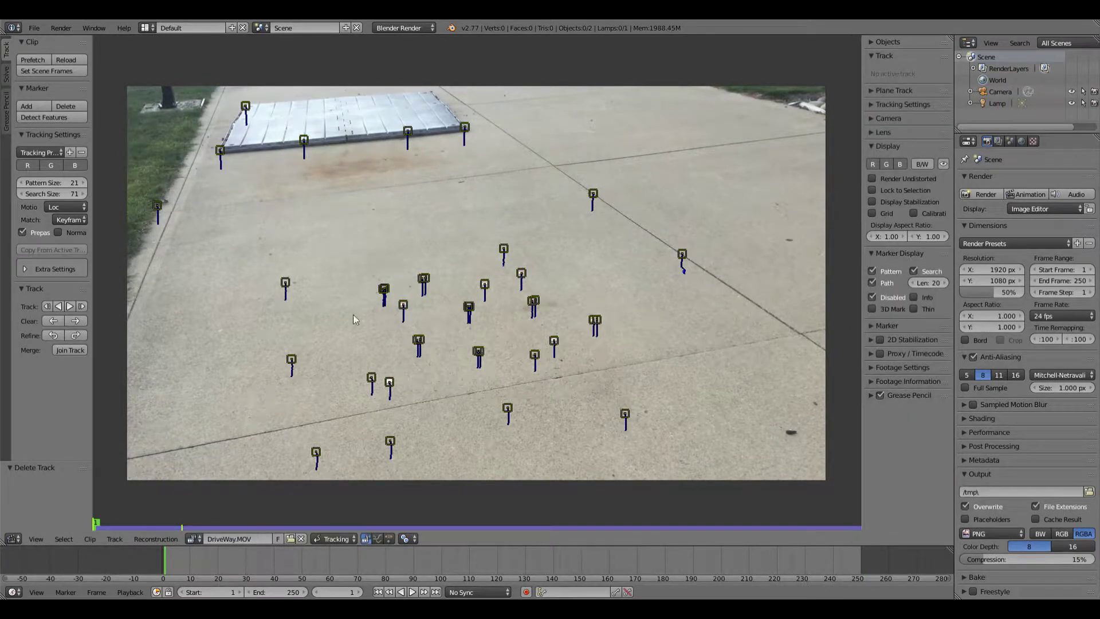
Detect more features and track the new markers forward to frame 250
{"action": "left_click", "coordinate": [44, 117]}
{"action": "left_click", "coordinate": [70, 306]}
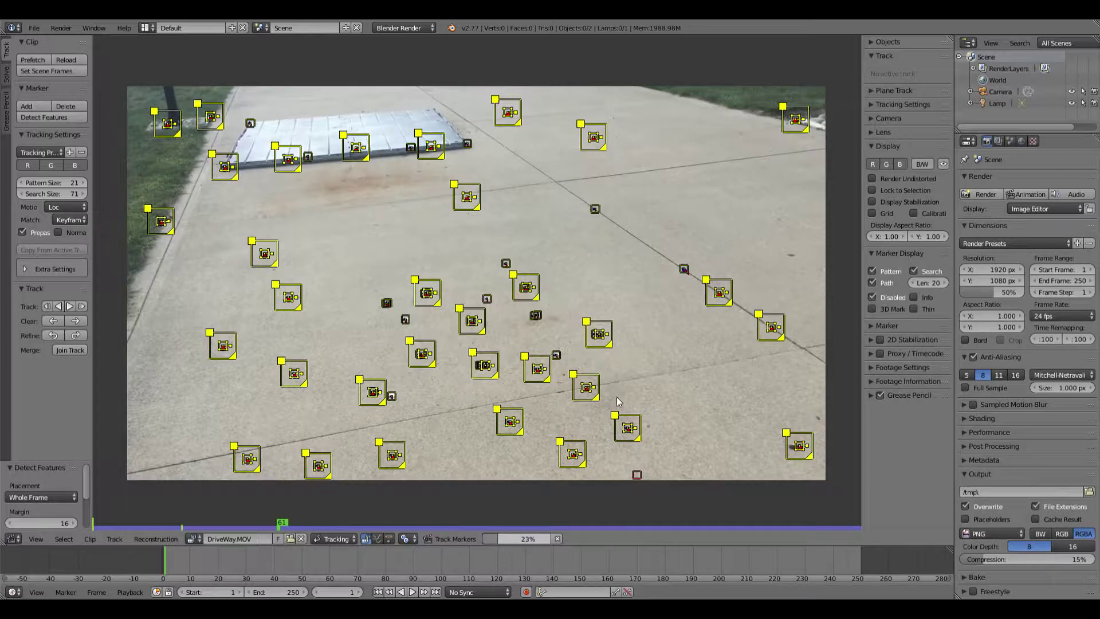
{"action": "left_click", "coordinate": [636, 476]}
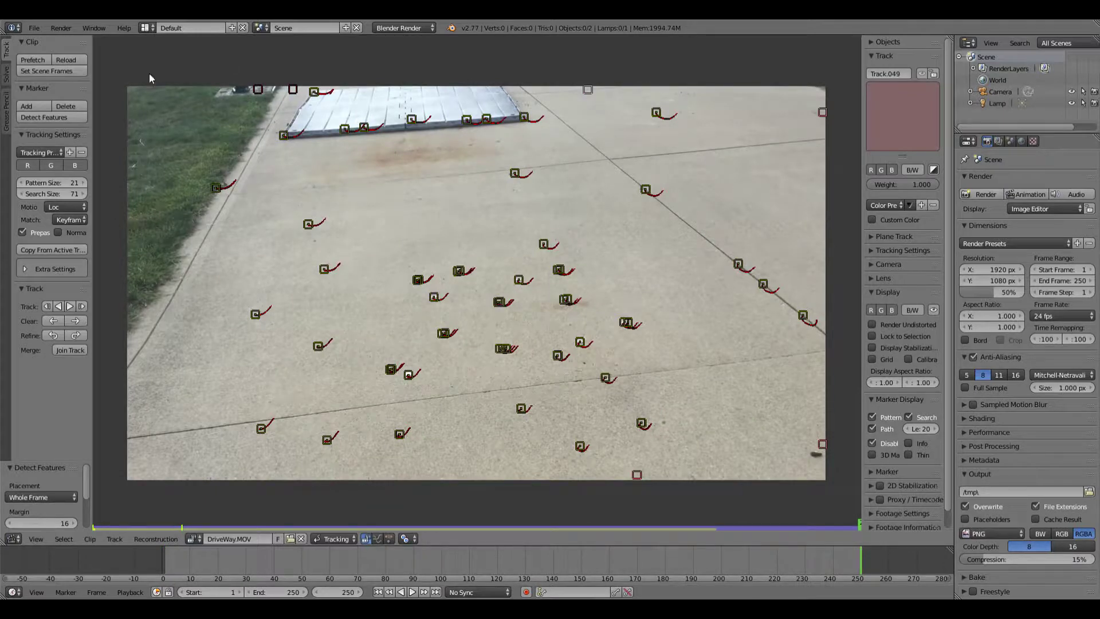
Delete the two poorly tracked markers and return to frame 1
{"action": "left_click", "coordinate": [293, 90]}
{"action": "left_click", "coordinate": [484, 342]}
{"action": "key", "text": "x"}
{"action": "left_click", "coordinate": [484, 342]}
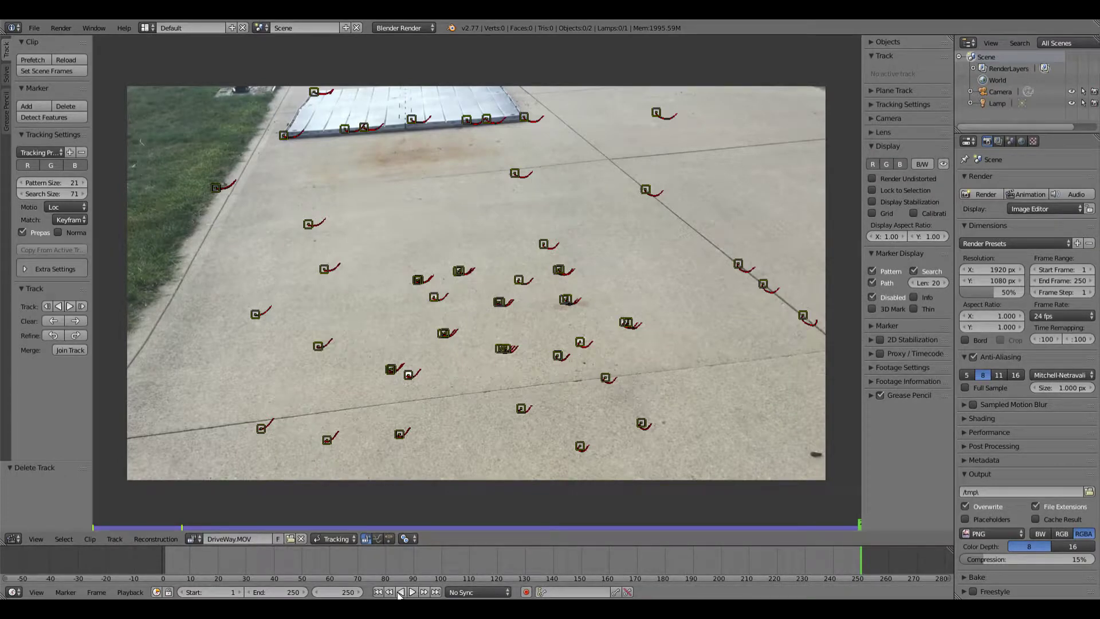
{"action": "left_click", "coordinate": [378, 591]}
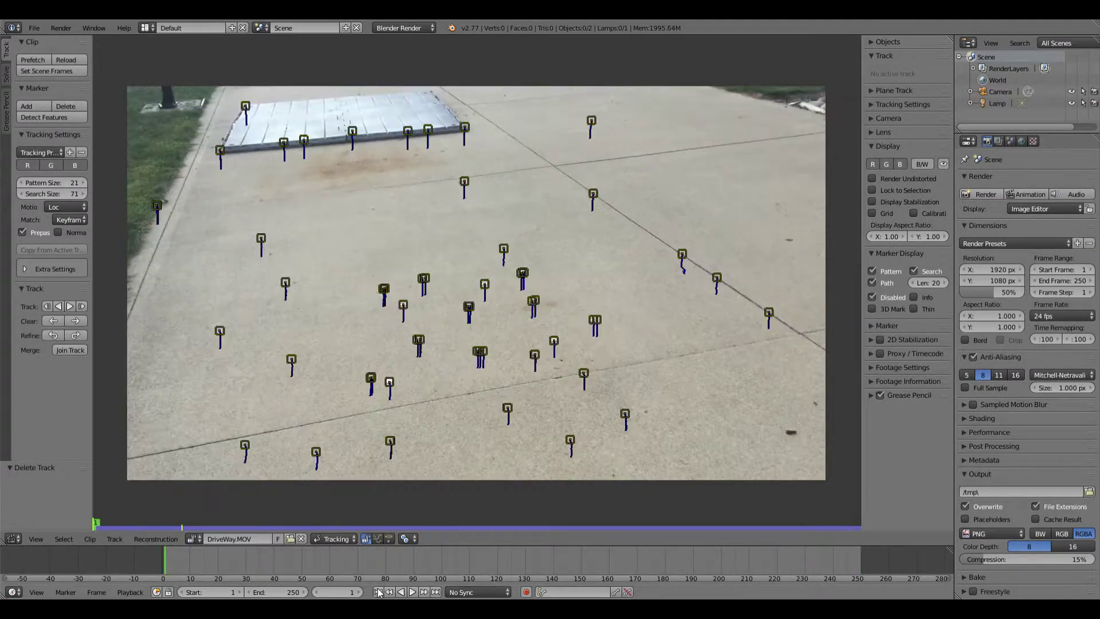
Set the tracking camera's focal length to 31 mm with the Solve tools shown
{"action": "left_click", "coordinate": [7, 77]}
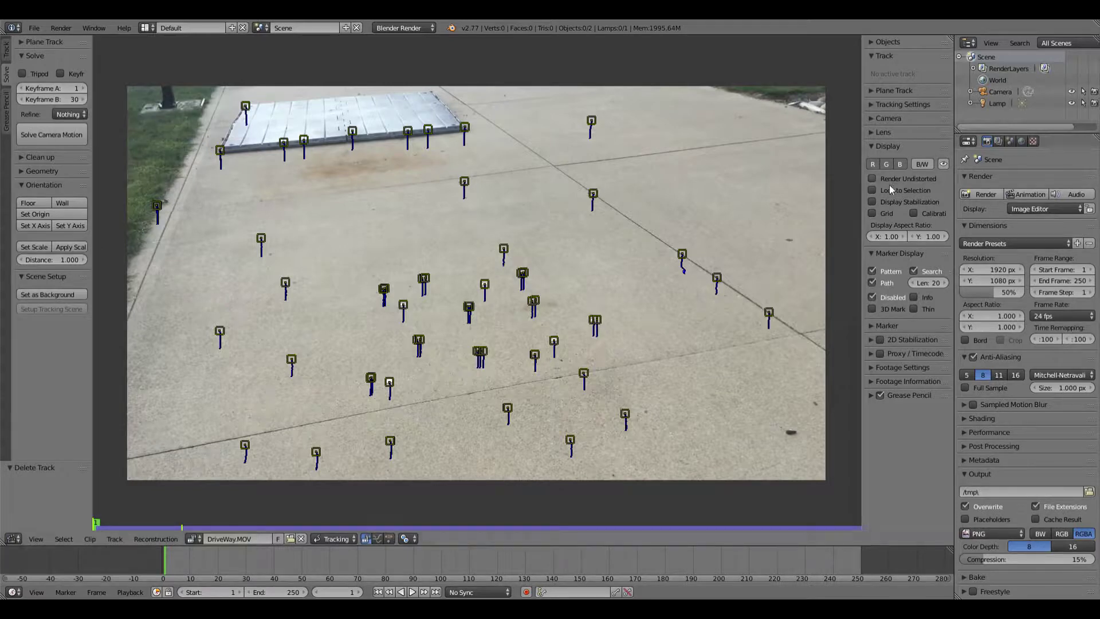
{"action": "left_click", "coordinate": [896, 134]}
{"action": "left_click", "coordinate": [903, 151]}
{"action": "type", "text": "31"}
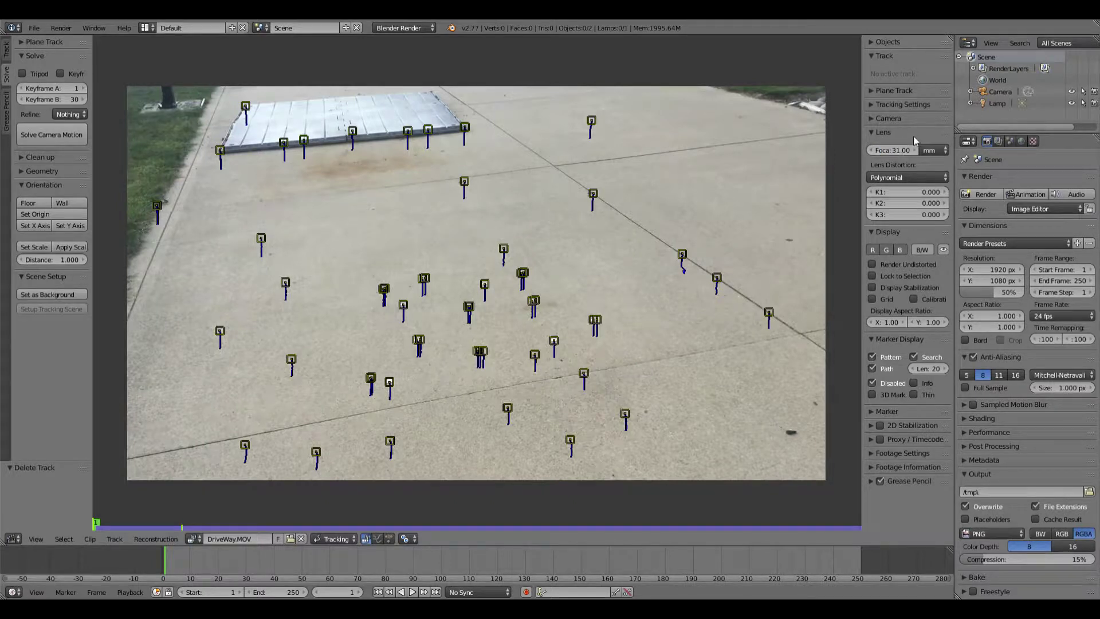
Browse the camera sensor presets without changing them, then scrub to check marker motion paths
{"action": "left_click", "coordinate": [890, 118]}
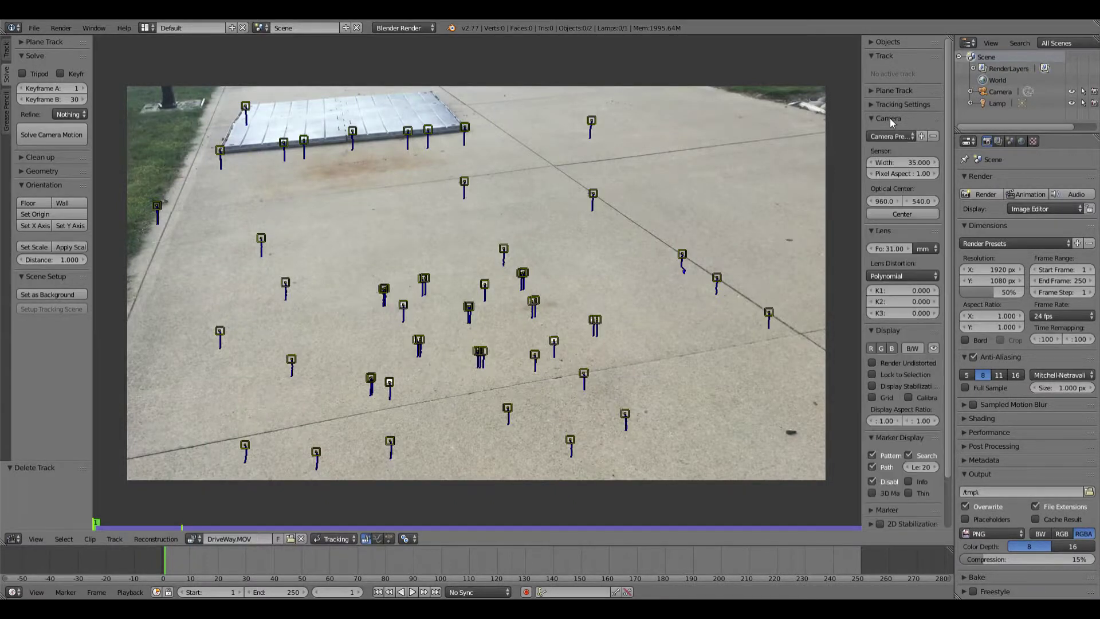
{"action": "left_click", "coordinate": [892, 137]}
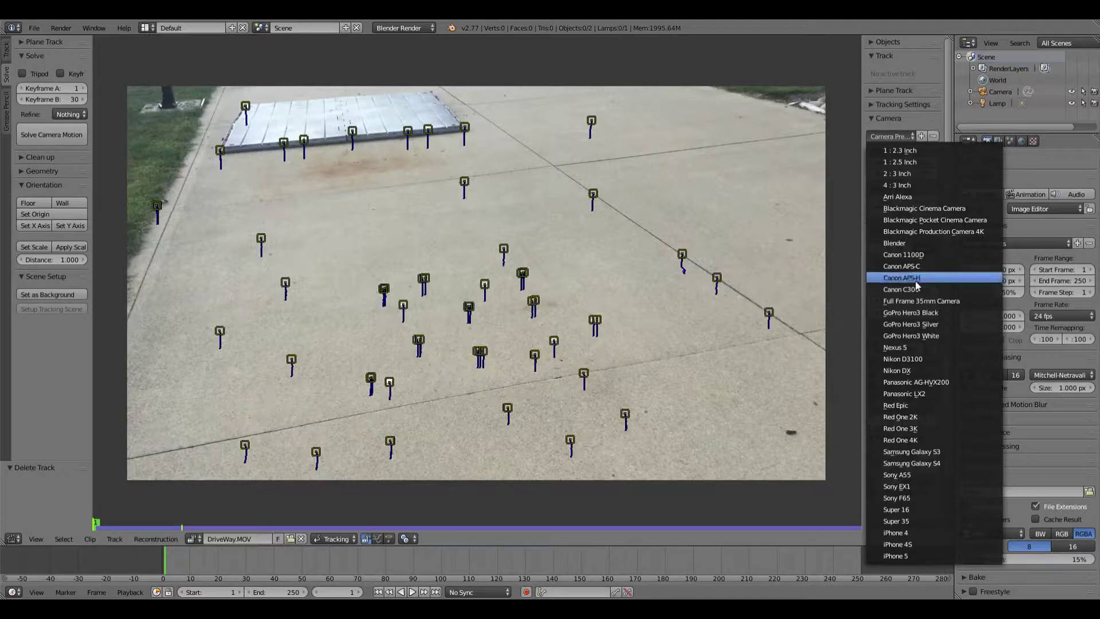
{"action": "left_click", "coordinate": [933, 136]}
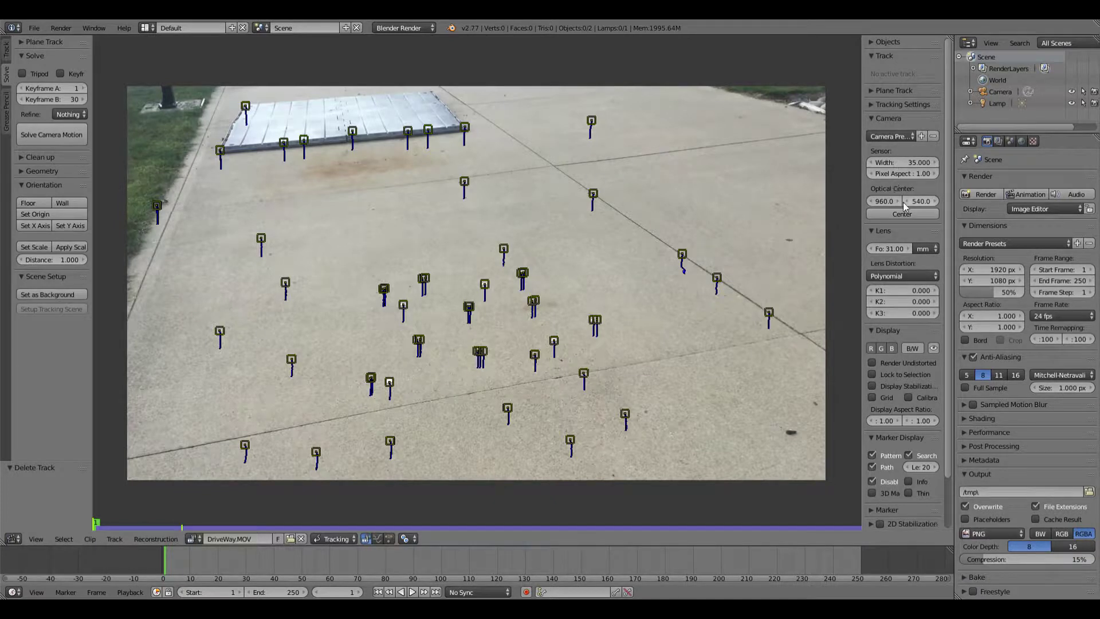
{"action": "left_click", "coordinate": [893, 136]}
{"action": "left_click", "coordinate": [897, 134]}
{"action": "left_click", "coordinate": [885, 119]}
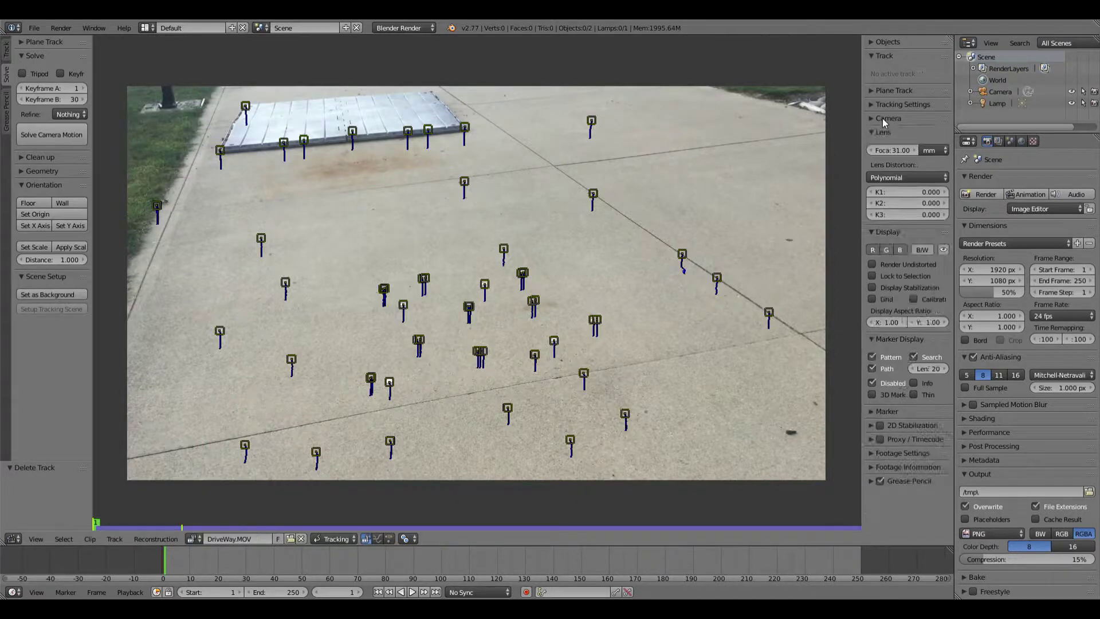
{"action": "left_click", "coordinate": [890, 134]}
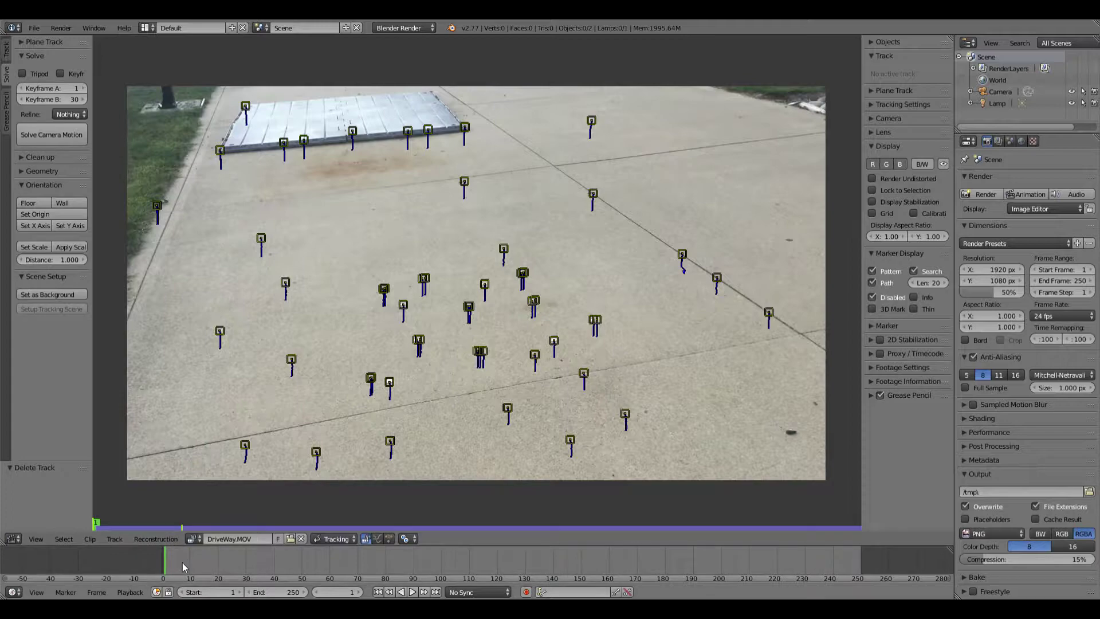
{"action": "mouse_move", "coordinate": [198, 576]}
{"action": "left_mouse_down"}
{"action": "mouse_move", "coordinate": [189, 573]}
{"action": "mouse_move", "coordinate": [301, 562]}
{"action": "mouse_move", "coordinate": [741, 559]}
{"action": "mouse_move", "coordinate": [552, 559]}
{"action": "left_mouse_up"}
Enter 140 for Keyframe A and 220 for Keyframe B in the Solve panel
{"action": "left_click", "coordinate": [72, 90]}
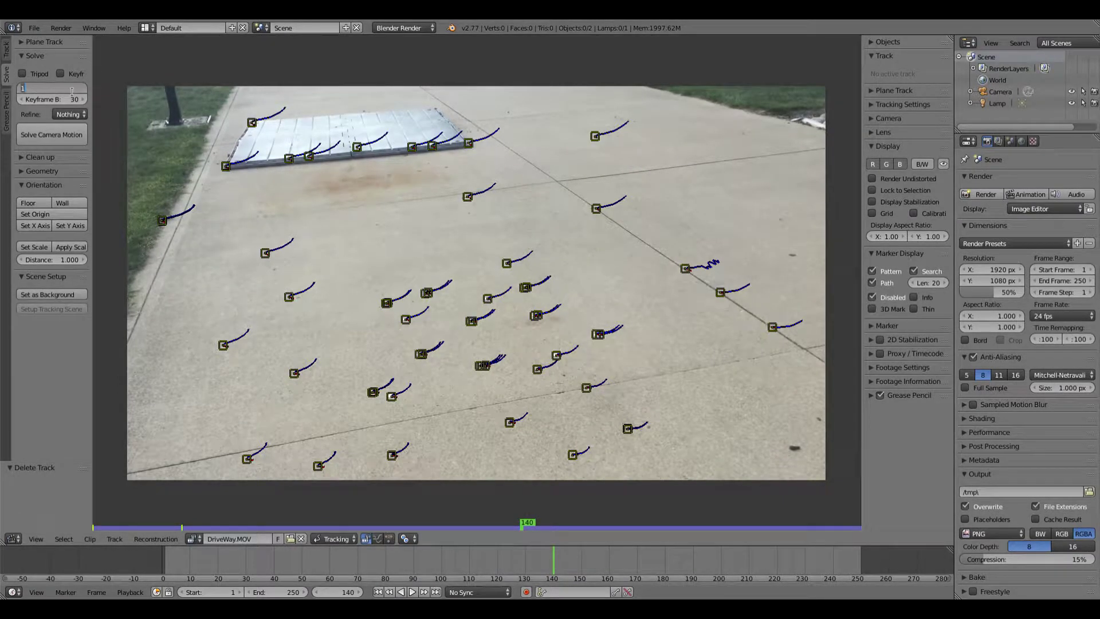
{"action": "type", "text": "140"}
{"action": "key", "text": "Return"}
{"action": "mouse_move", "coordinate": [569, 563]}
{"action": "left_mouse_down"}
{"action": "mouse_move", "coordinate": [789, 554]}
{"action": "mouse_move", "coordinate": [777, 553]}
{"action": "left_mouse_up"}
{"action": "left_click", "coordinate": [52, 102]}
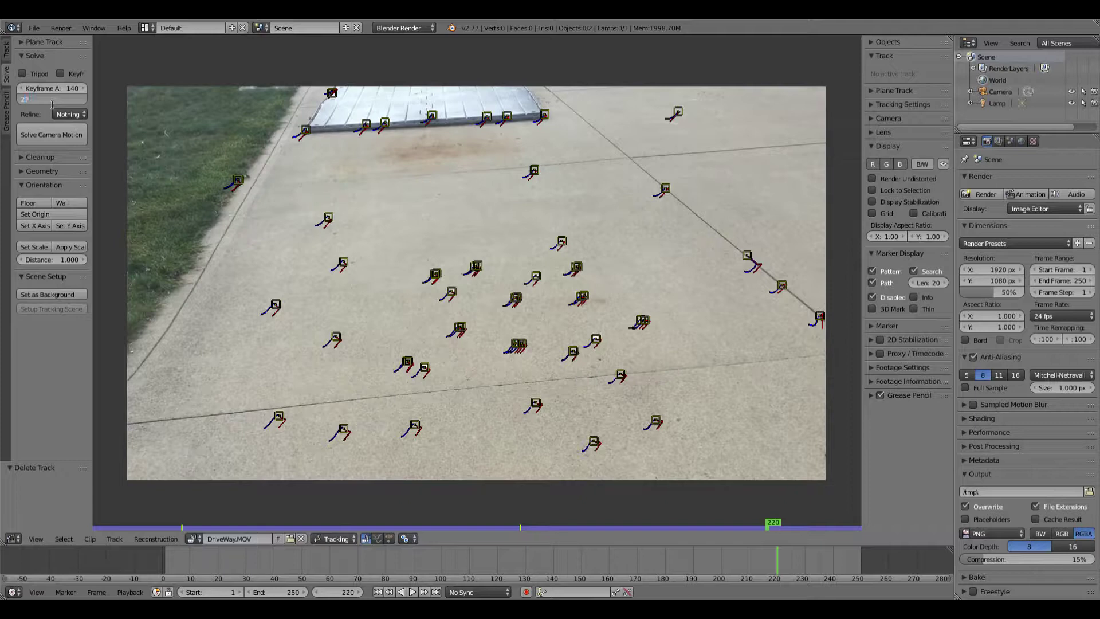
{"action": "type", "text": "220"}
{"action": "key", "text": "Return"}
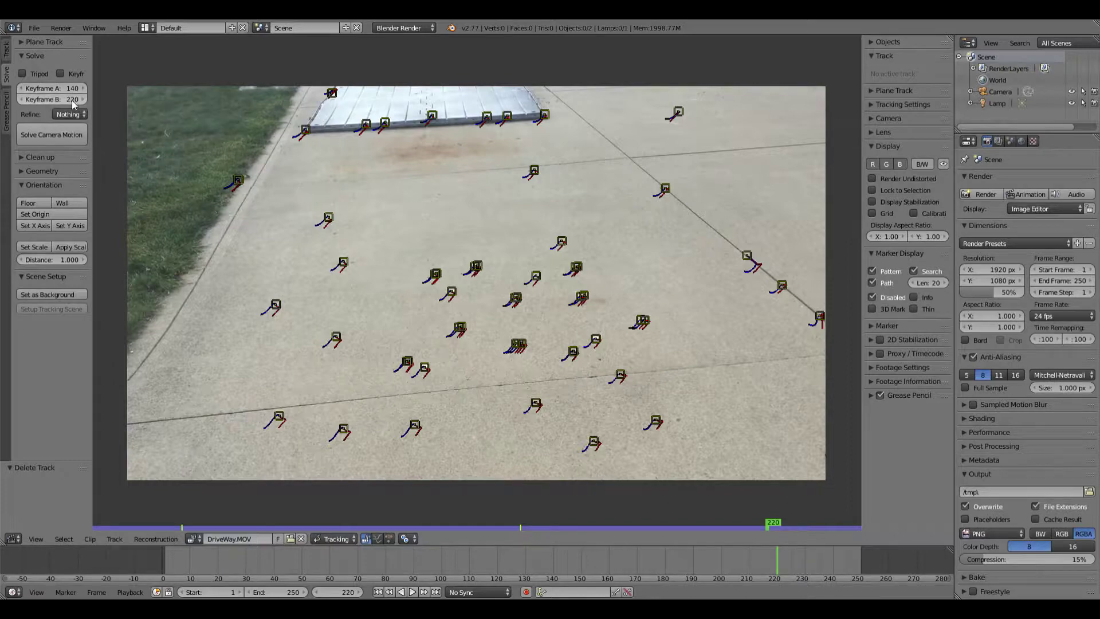
{"action": "left_click_drag", "start_coordinate": [271, 566], "coordinate": [165, 576]}
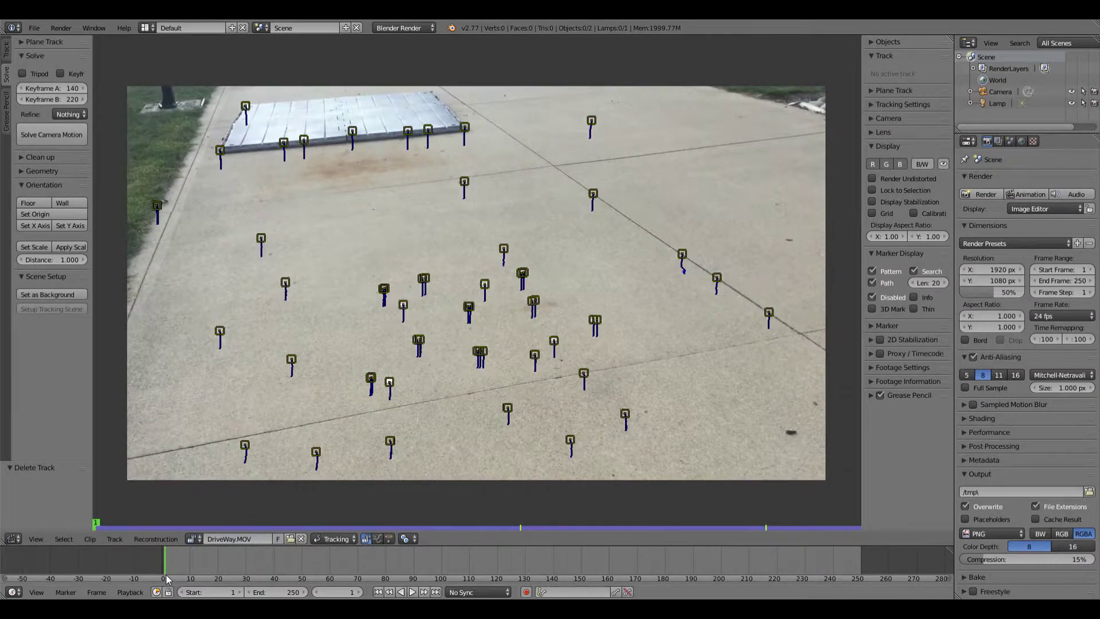
Solve the camera motion to a 1.2353 solve error and expand the Clean up panel
{"action": "left_click", "coordinate": [52, 135]}
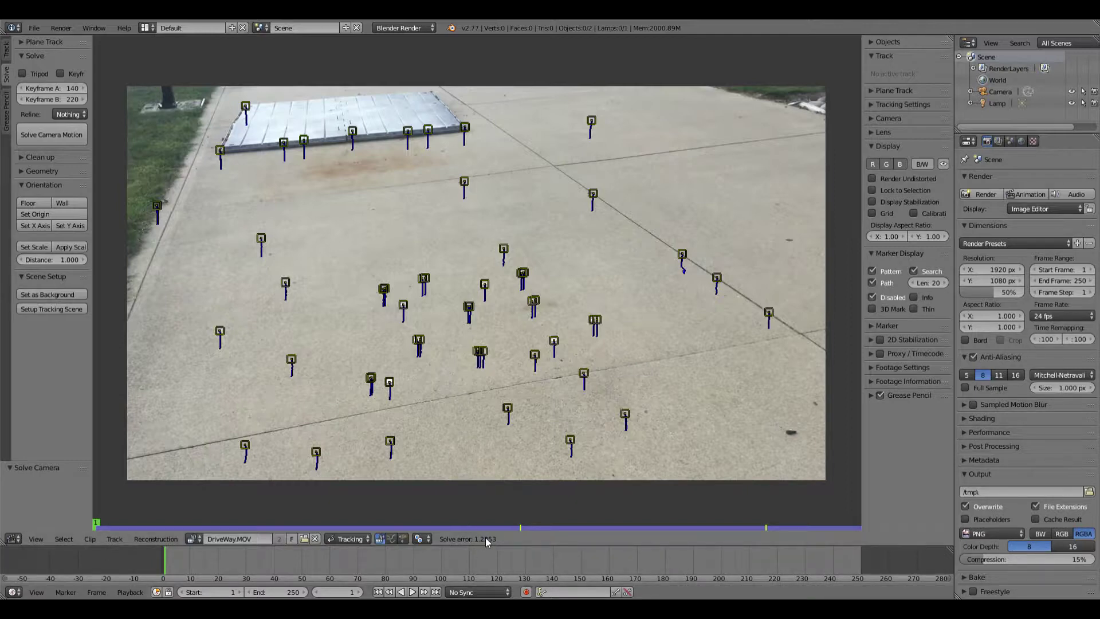
{"action": "left_click", "coordinate": [49, 157]}
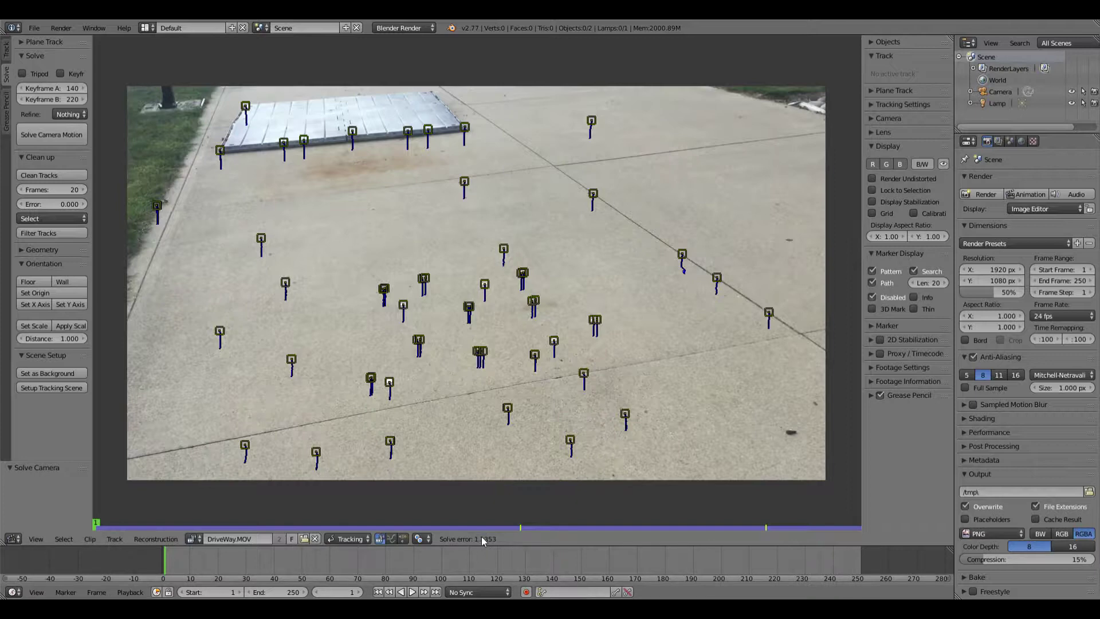
Set the Clean up error threshold to 1.23
{"action": "left_click", "coordinate": [59, 205]}
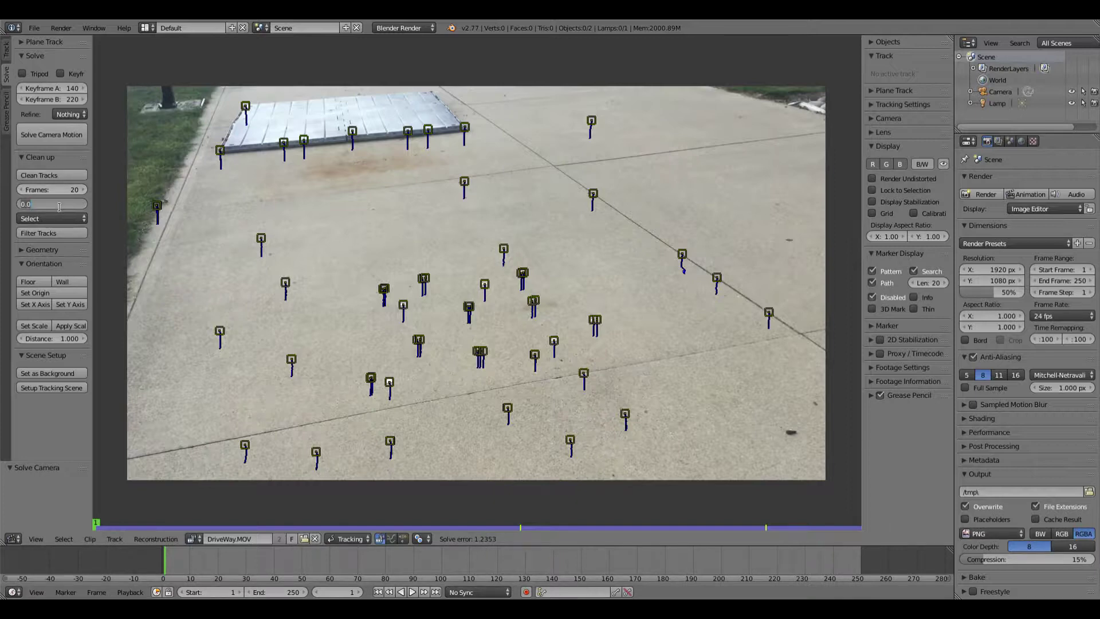
{"action": "type", "text": "1.23"}
{"action": "key", "text": "Return"}
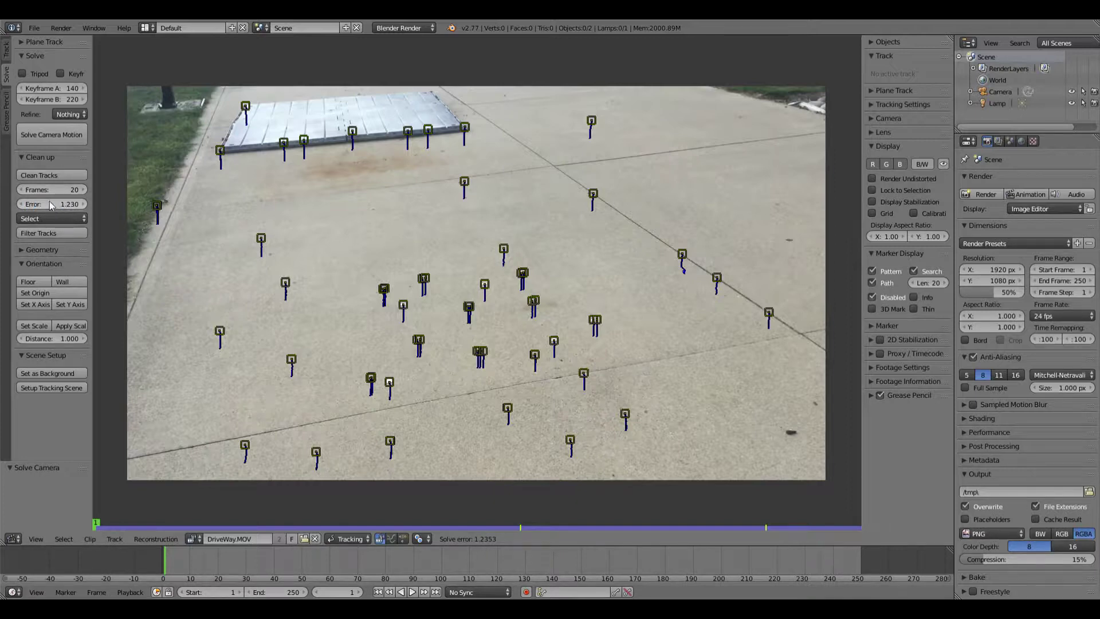
Delete the tracks exceeding 1.23 error and re-solve the camera to 0.2941 error
{"action": "left_click", "coordinate": [50, 175]}
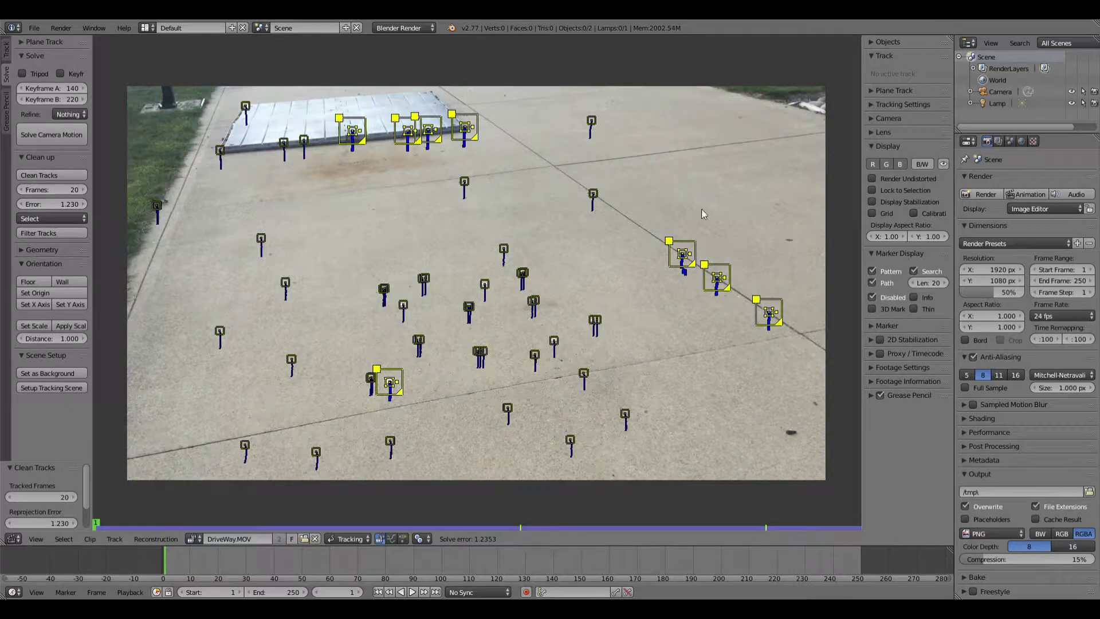
{"action": "key", "text": "x"}
{"action": "left_click", "coordinate": [613, 253]}
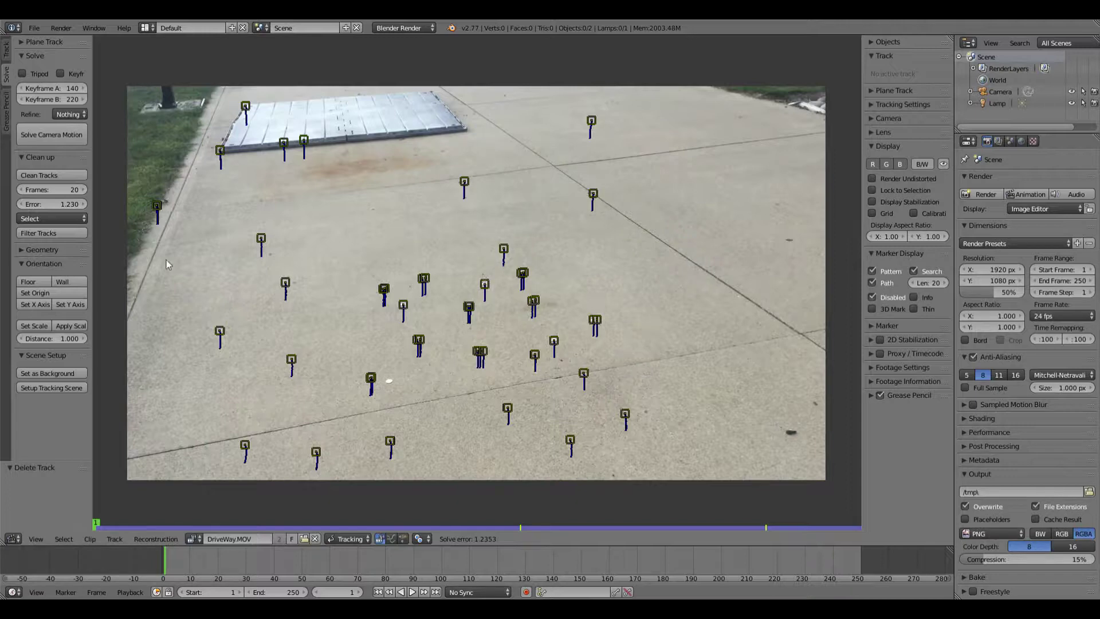
{"action": "left_click", "coordinate": [58, 138]}
Turn the area into a 3D View, select the camera, and preview the animation from frame 1
{"action": "left_click", "coordinate": [13, 539]}
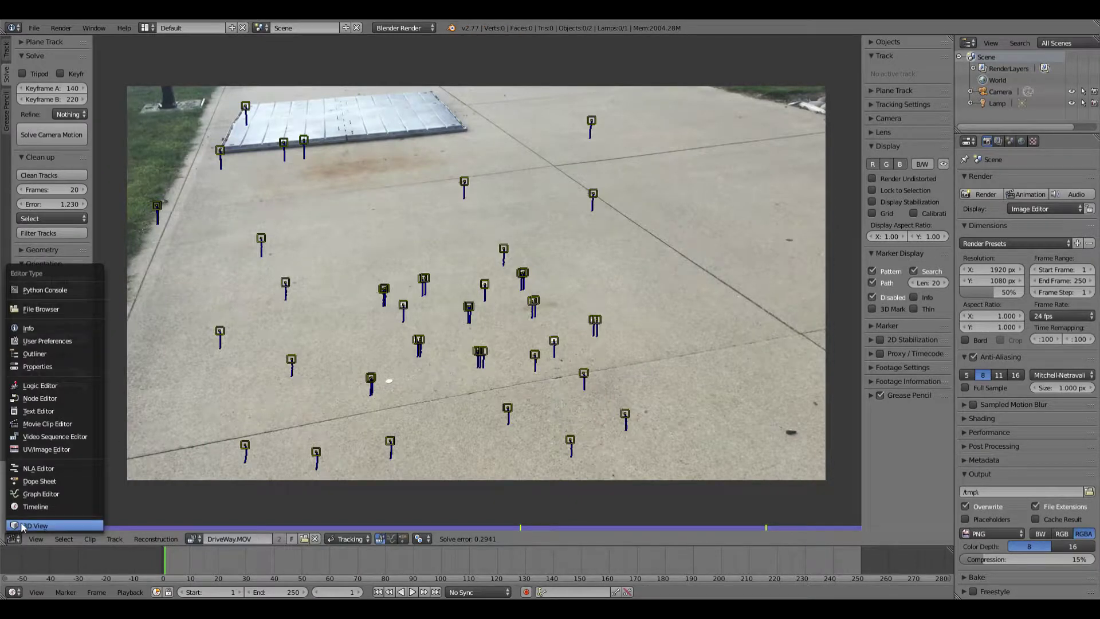
{"action": "left_click", "coordinate": [23, 526]}
{"action": "right_click", "coordinate": [243, 205]}
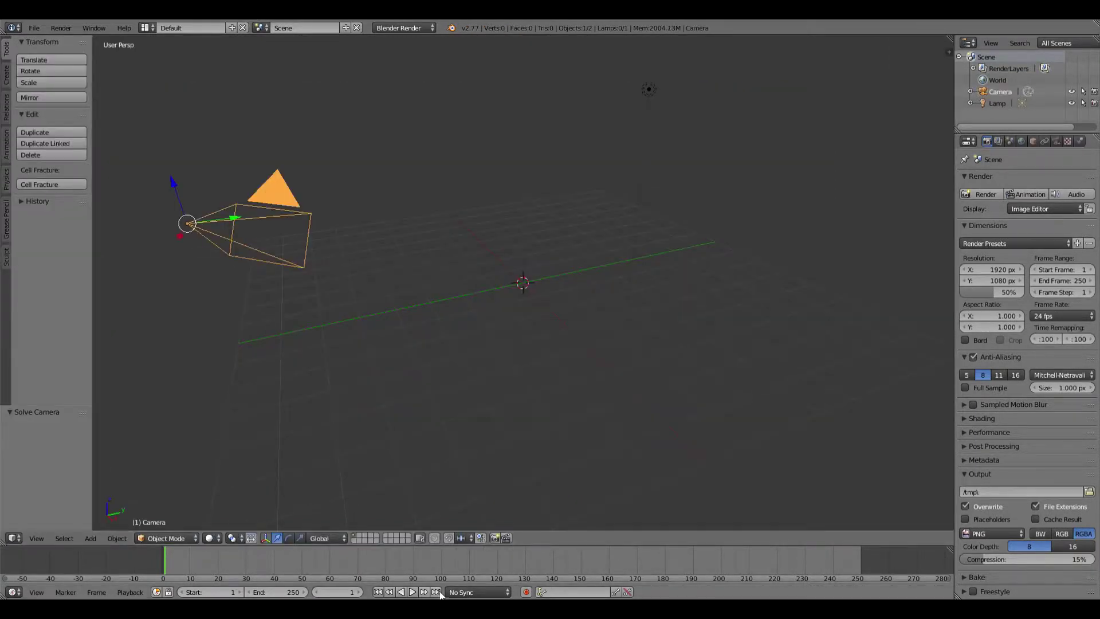
{"action": "left_click", "coordinate": [412, 592]}
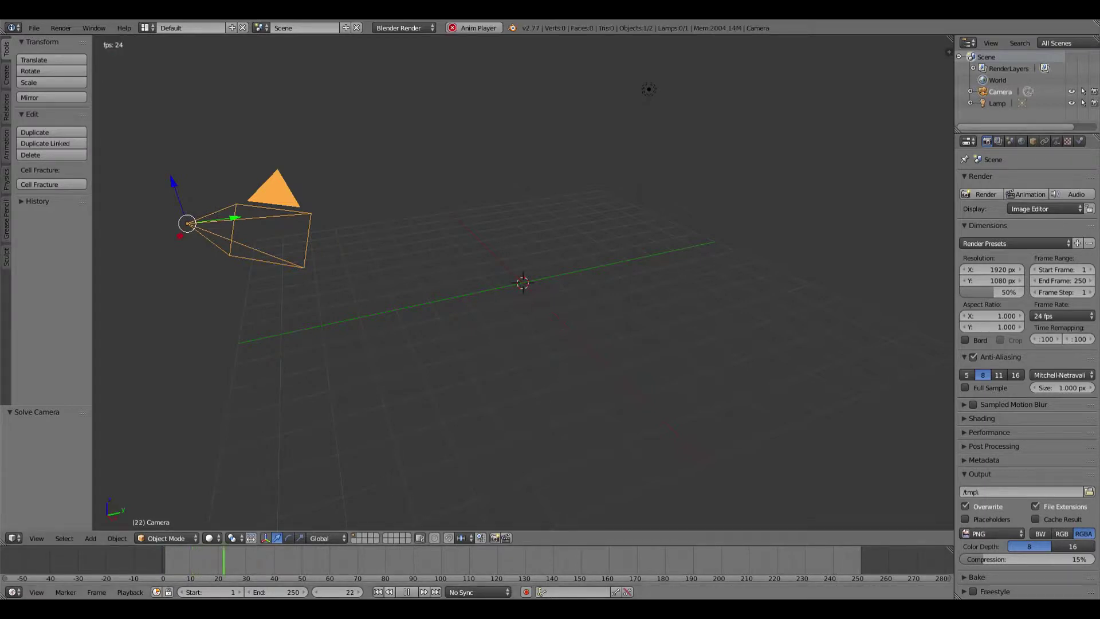
{"action": "left_click", "coordinate": [402, 592]}
{"action": "left_click", "coordinate": [378, 591]}
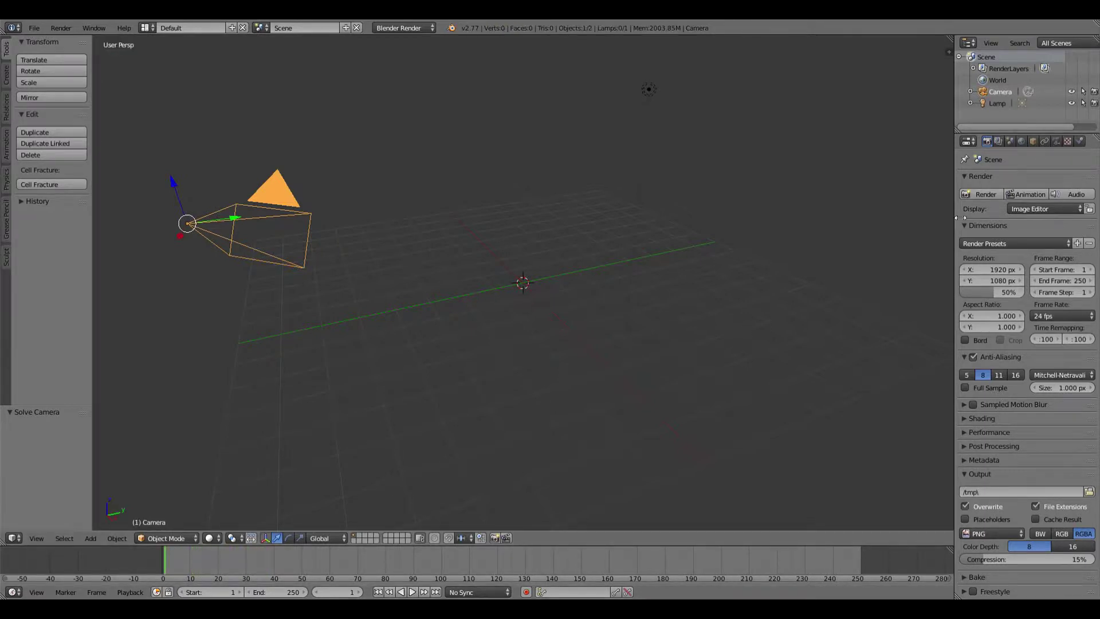
Add a Camera Solver constraint to the camera in the Constraints tab
{"action": "left_click_drag", "start_coordinate": [958, 208], "coordinate": [927, 208]}
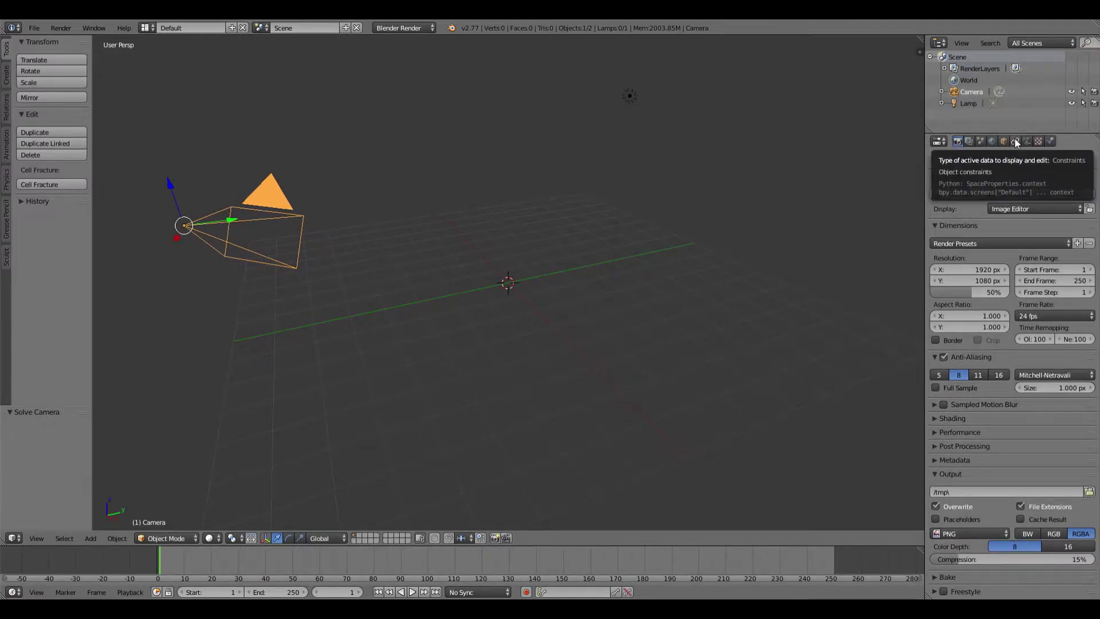
{"action": "left_click", "coordinate": [1016, 142]}
{"action": "left_click", "coordinate": [1006, 181]}
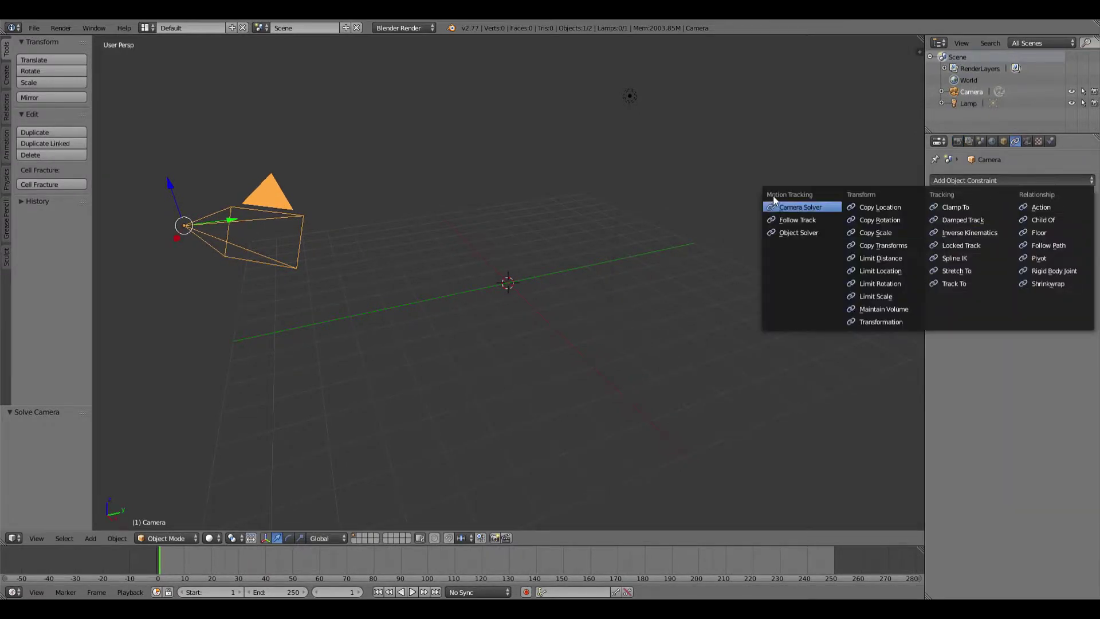
{"action": "left_click", "coordinate": [798, 210]}
Look through the camera, play the solved motion, and split the viewport into two views
{"action": "middle_click_drag", "start_coordinate": [549, 404], "coordinate": [509, 351]}
{"action": "scroll", "coordinate": [514, 346], "scroll_direction": "up", "scroll_amount": 4}
{"action": "key", "text": "KP_0"}
{"action": "left_click", "coordinate": [413, 593]}
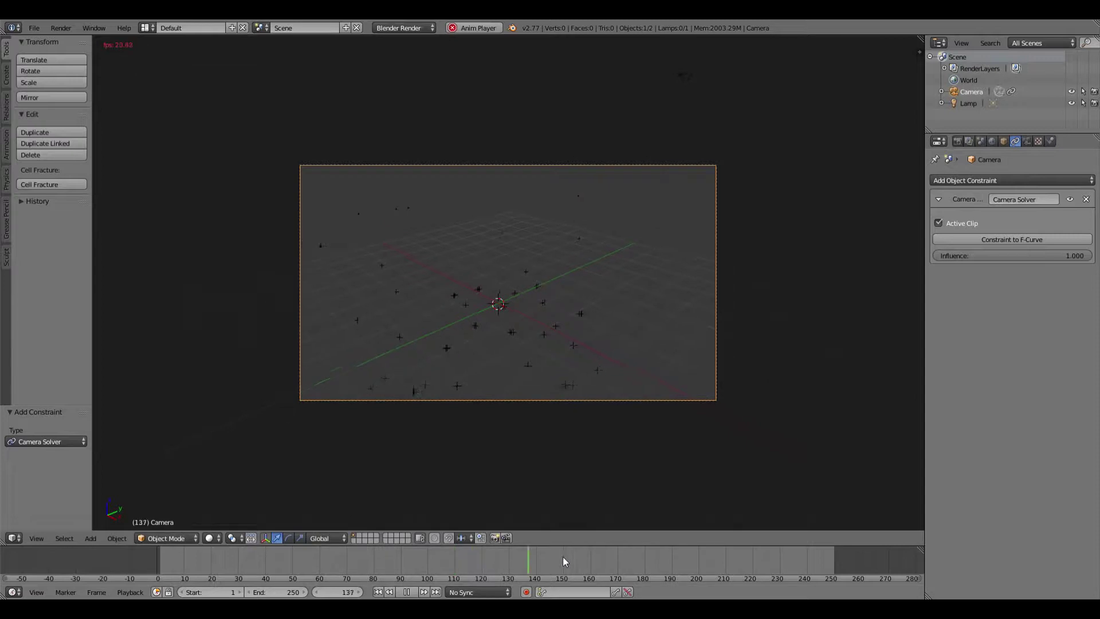
{"action": "key", "text": "Escape"}
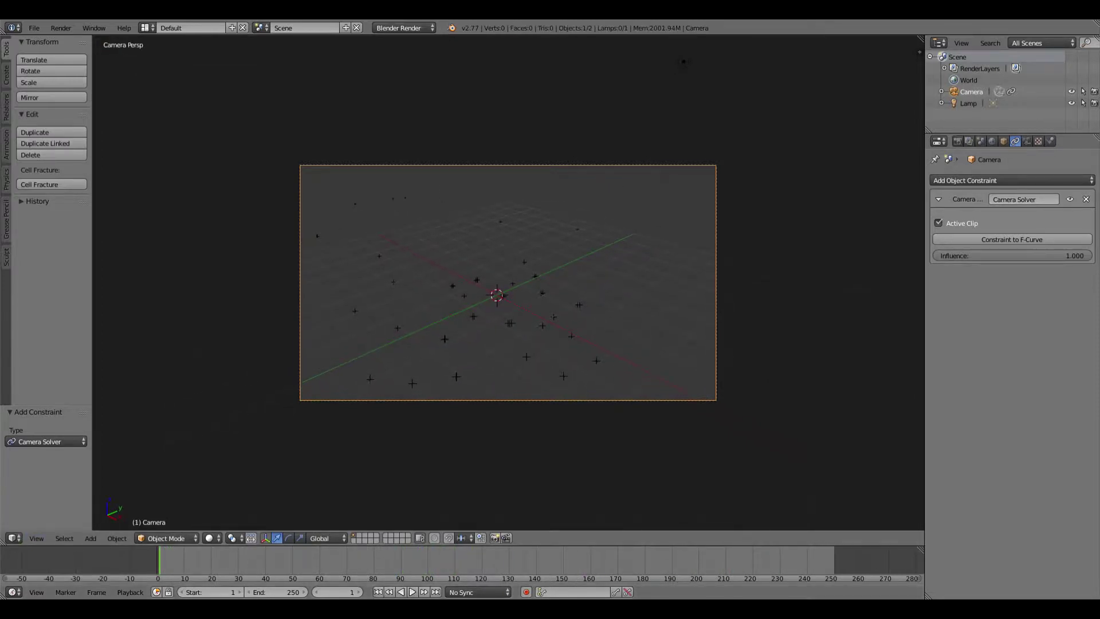
{"action": "left_click_drag", "start_coordinate": [7, 545], "coordinate": [458, 541]}
Turn the left view into the clip editor and use the DriveWay footage as camera background
{"action": "left_click", "coordinate": [18, 539]}
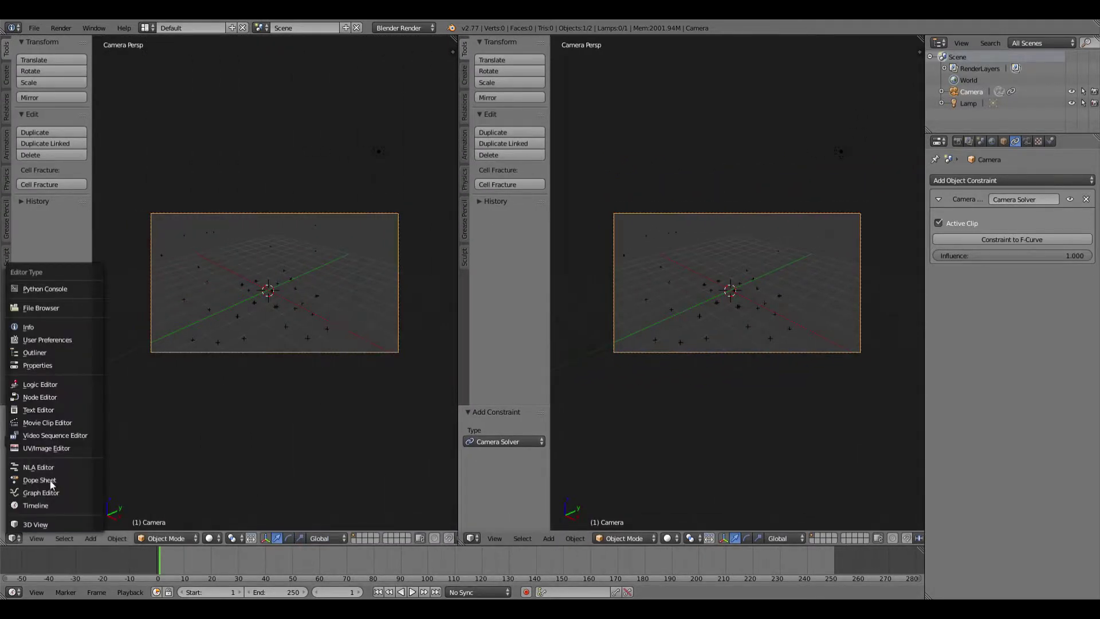
{"action": "left_click", "coordinate": [51, 423]}
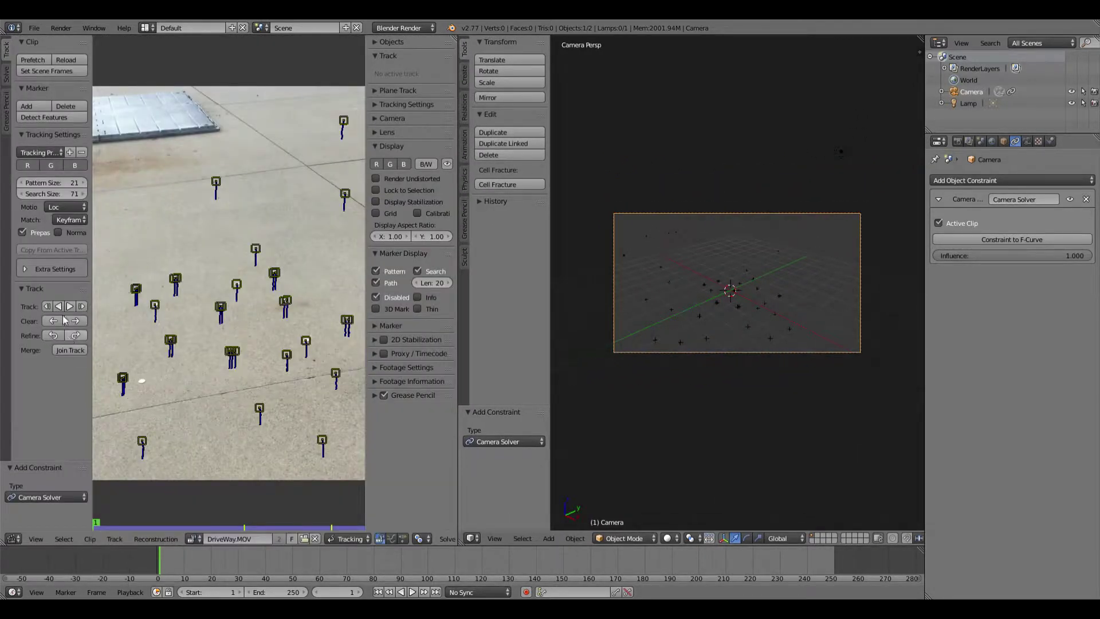
{"action": "left_click", "coordinate": [6, 74]}
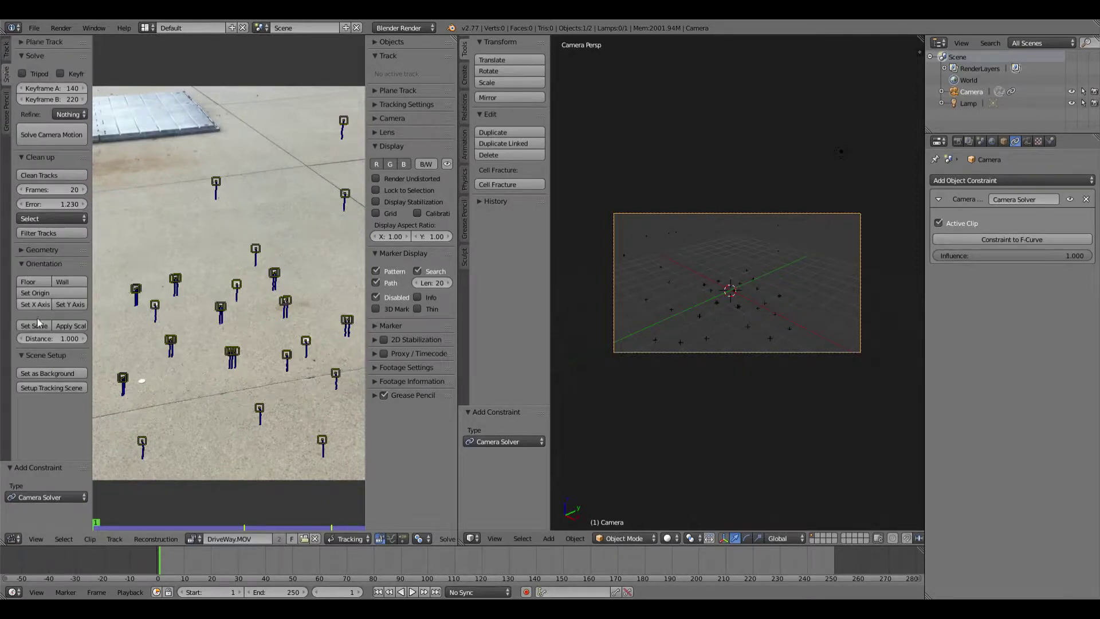
{"action": "left_click", "coordinate": [48, 373]}
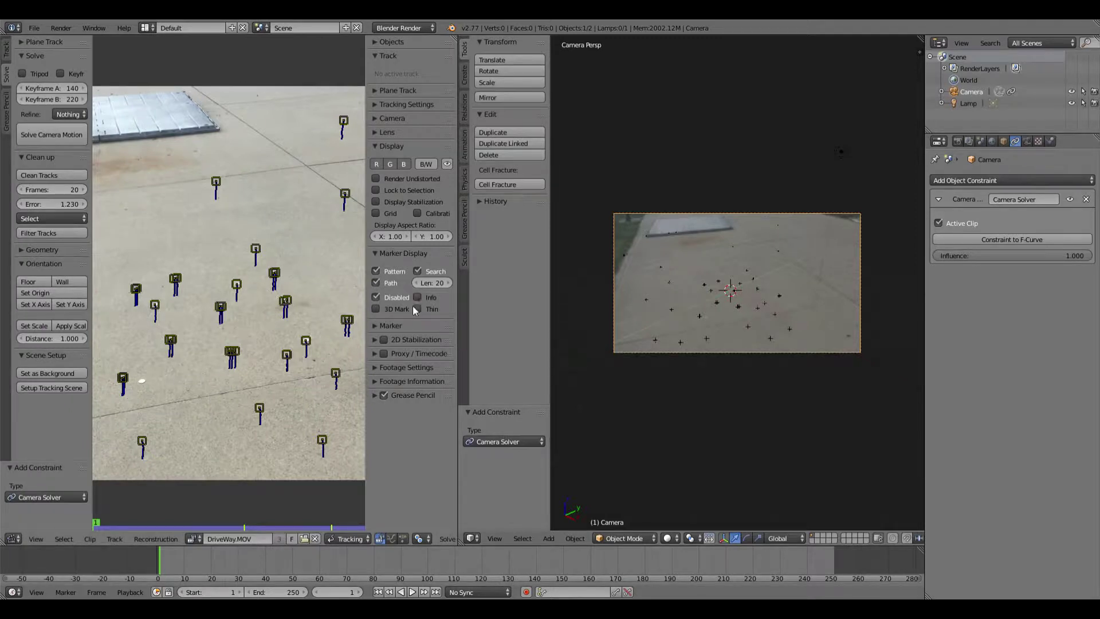
Fit the footage frame in the clip editor, zoom in, and hide its properties sidebar
{"action": "key", "text": "f"}
{"action": "scroll", "coordinate": [297, 278], "scroll_direction": "up", "scroll_amount": 1}
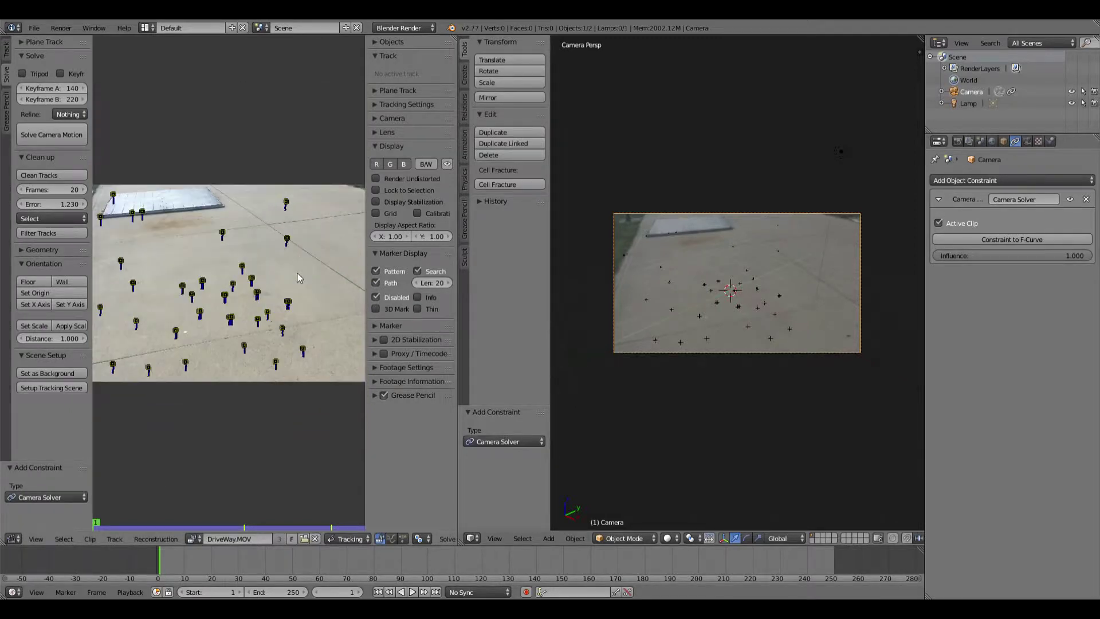
{"action": "key", "text": "n"}
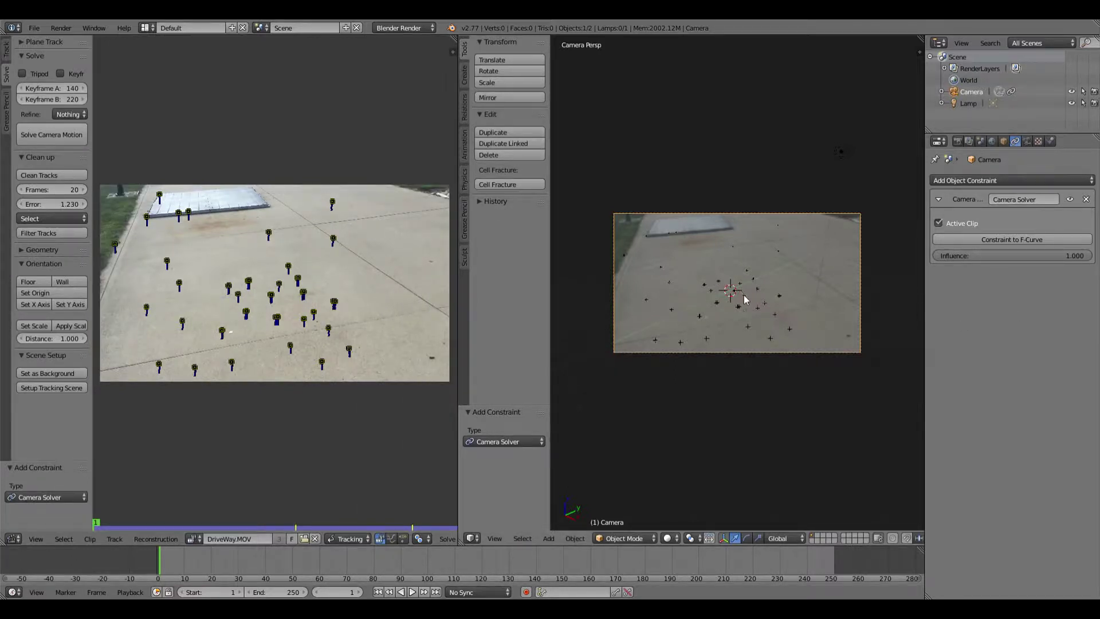
Define the floor from selected tracks and place the scene origin on a track
{"action": "right_click", "coordinate": [332, 203]}
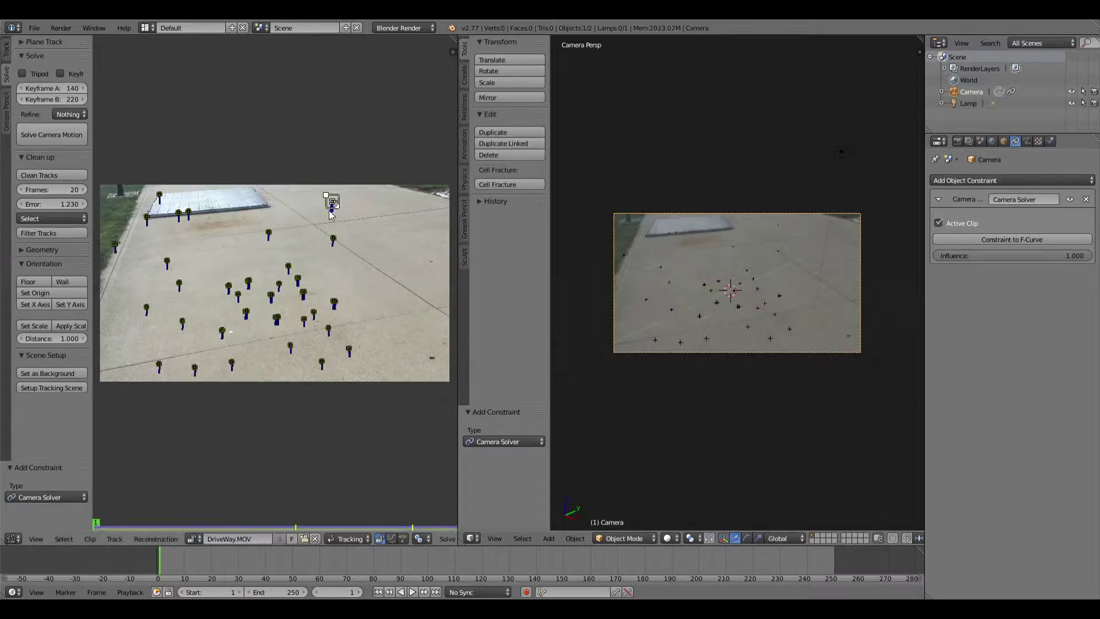
{"action": "right_click", "coordinate": [322, 361], "text": "shift"}
{"action": "left_click", "coordinate": [36, 283]}
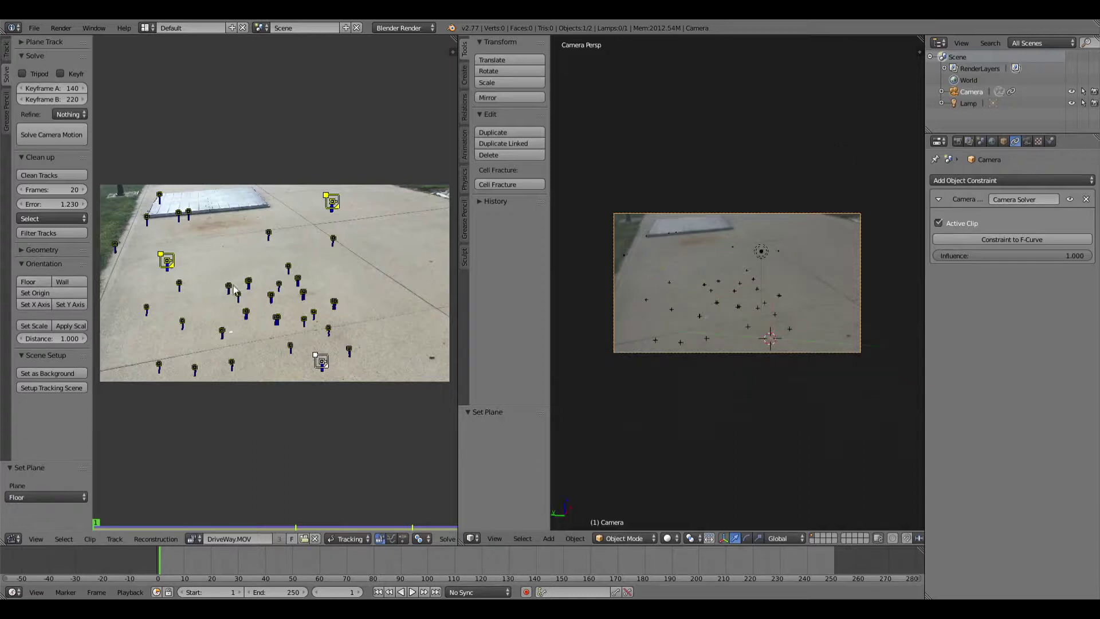
{"action": "right_click", "coordinate": [231, 285]}
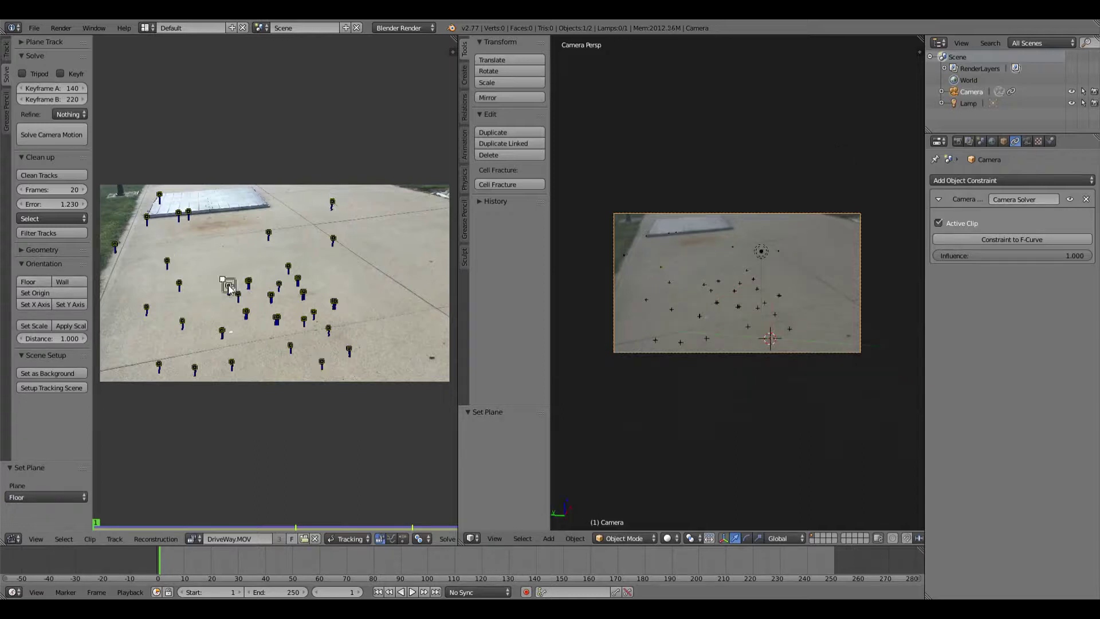
{"action": "left_click", "coordinate": [45, 294]}
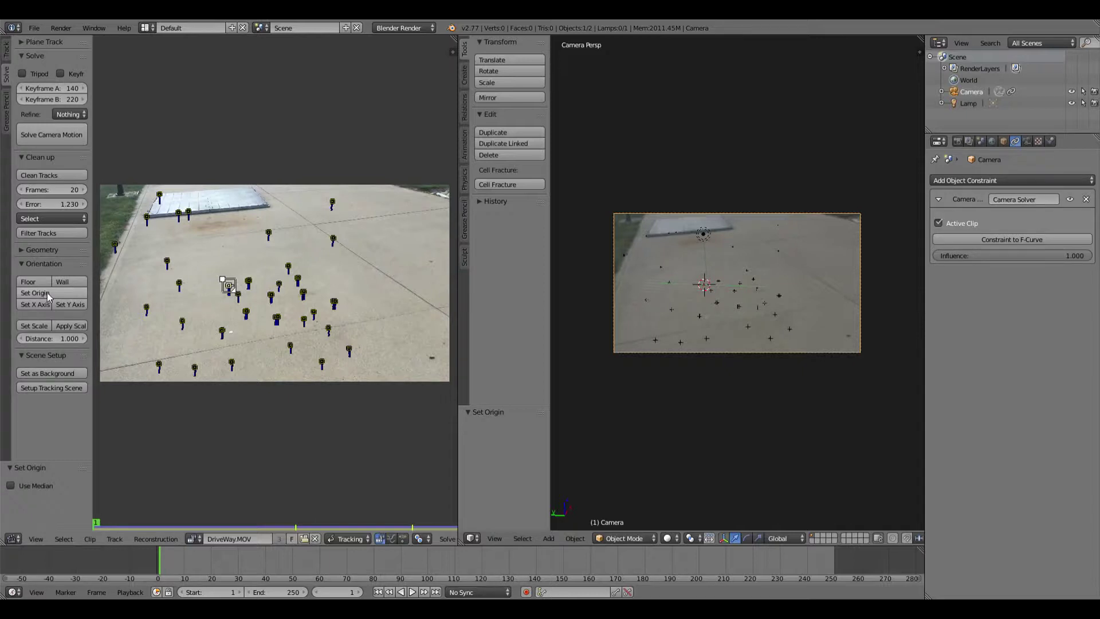
{"action": "right_click", "coordinate": [273, 296]}
{"action": "left_click", "coordinate": [39, 292]}
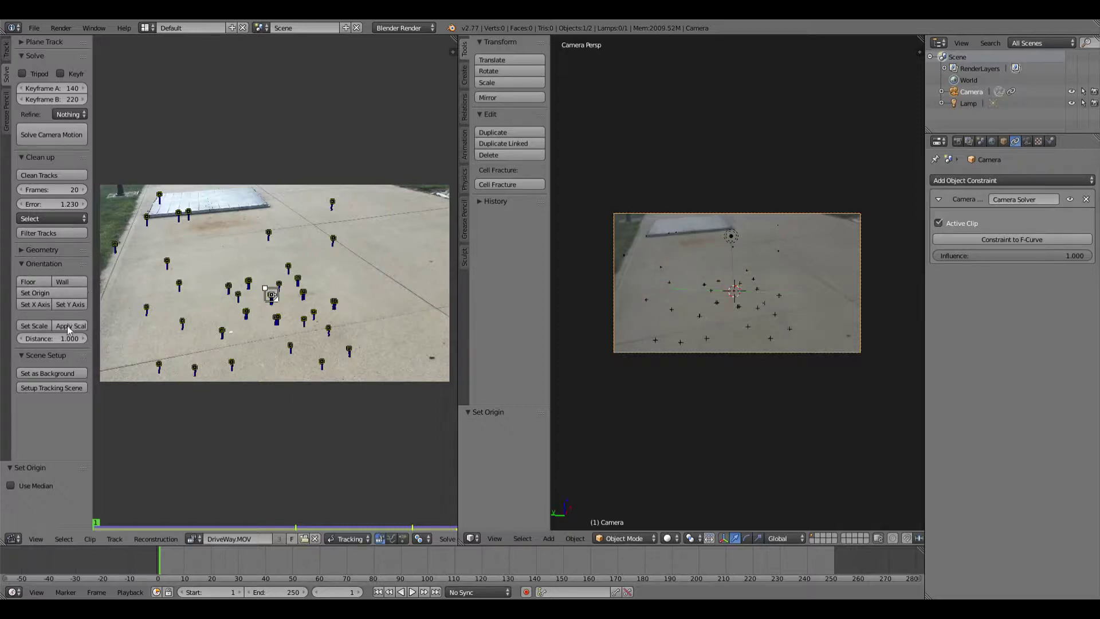
Move the origin onto the central track and align the X axis toward another track
{"action": "right_click", "coordinate": [332, 209]}
{"action": "scroll", "coordinate": [774, 321], "scroll_direction": "up", "scroll_amount": 6}
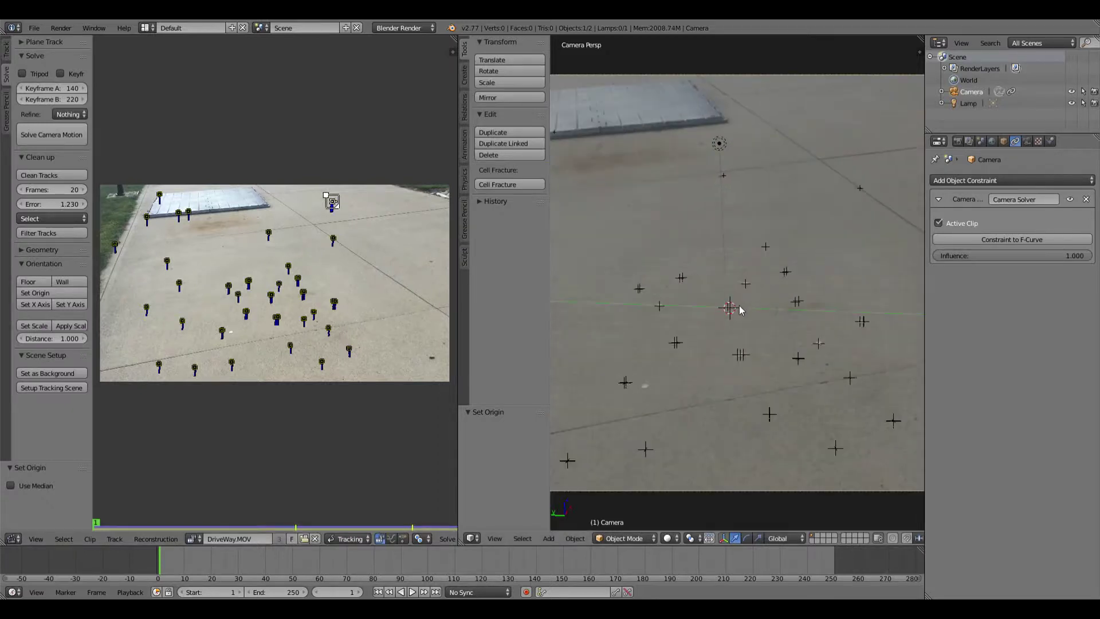
{"action": "right_click", "coordinate": [682, 281]}
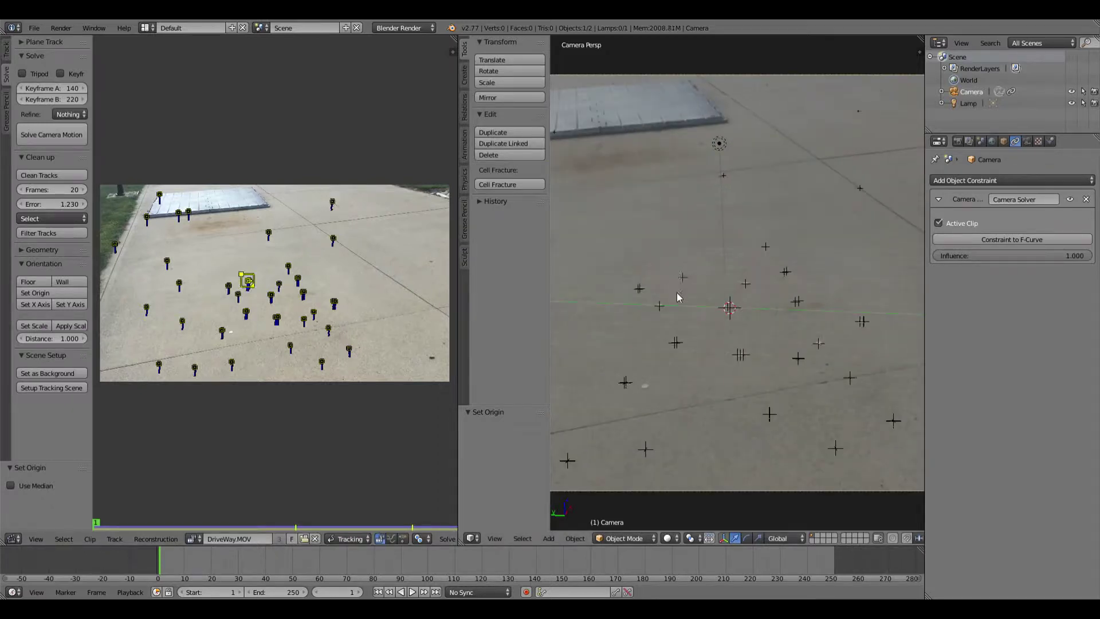
{"action": "right_click", "coordinate": [231, 290]}
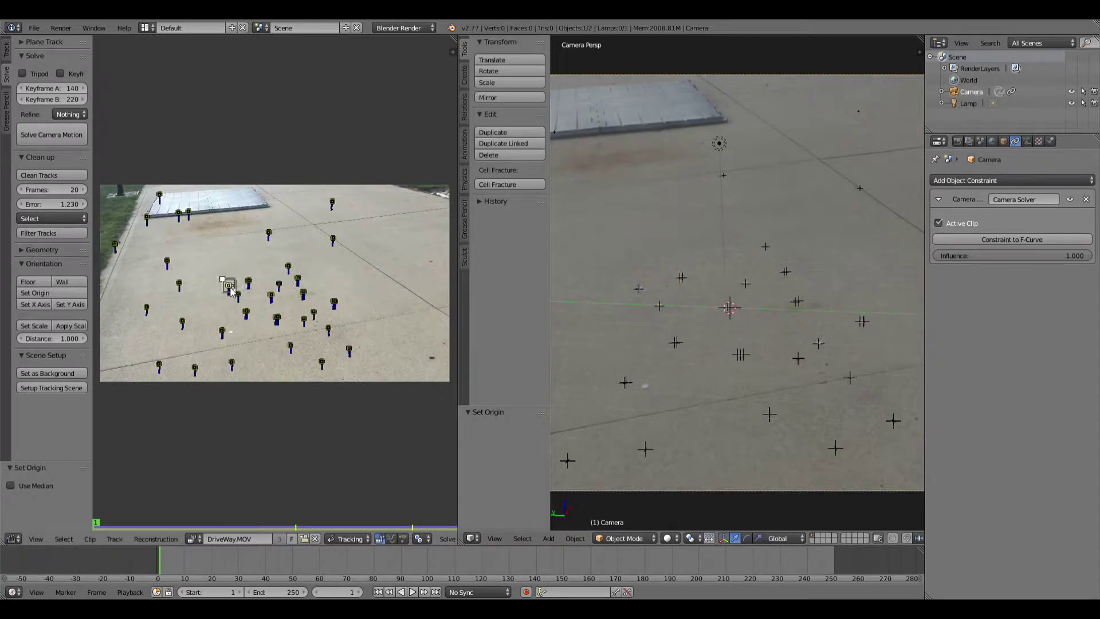
{"action": "right_click", "coordinate": [249, 283]}
{"action": "left_click", "coordinate": [45, 295]}
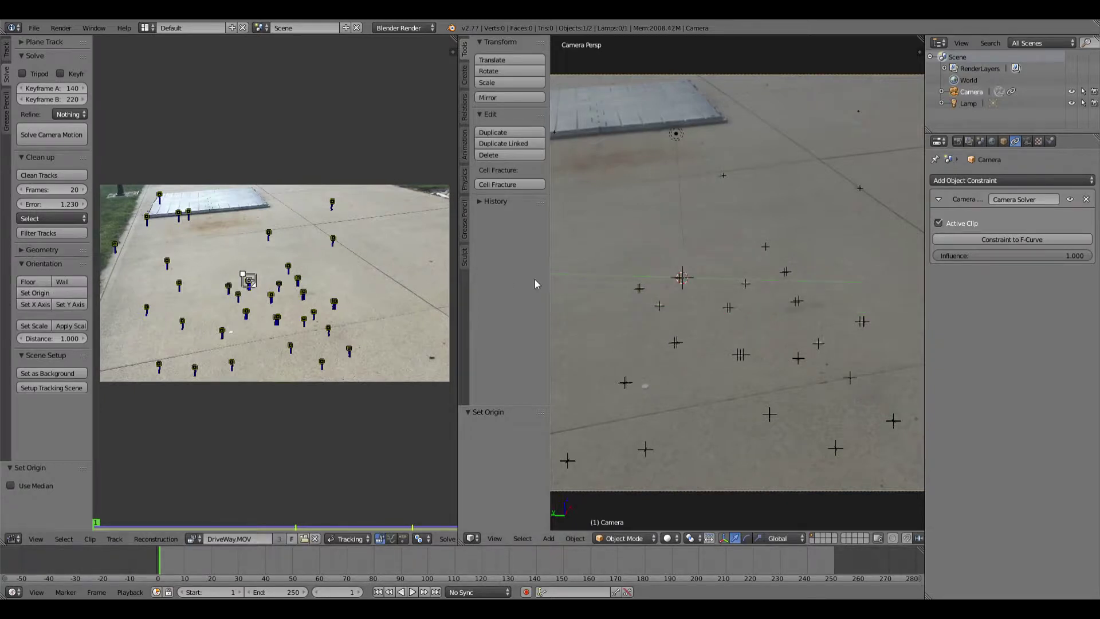
{"action": "right_click", "coordinate": [660, 307]}
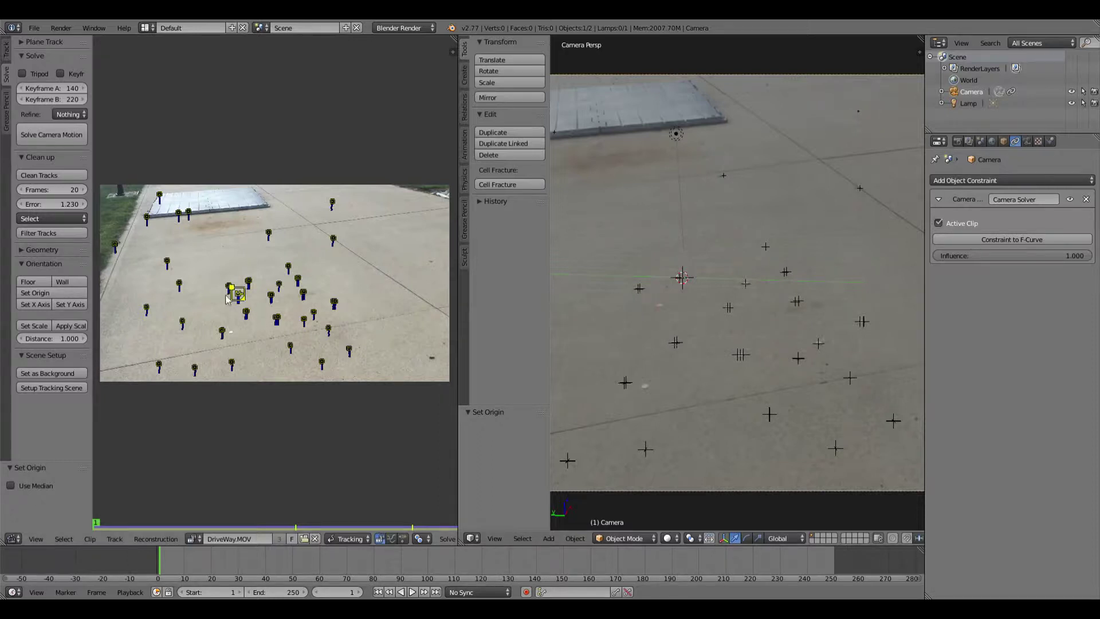
{"action": "left_click", "coordinate": [44, 305]}
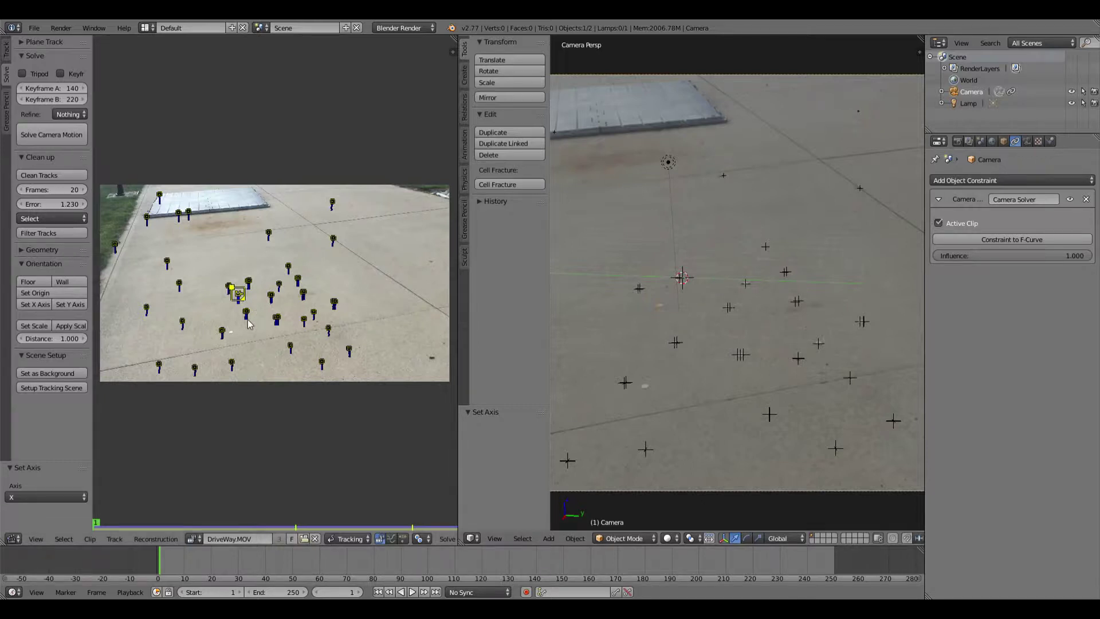
Select two tracks and set the scene scale with a distance of 5
{"action": "right_click", "coordinate": [249, 280]}
{"action": "right_click", "coordinate": [240, 295], "text": "shift"}
{"action": "left_click", "coordinate": [59, 338]}
{"action": "key", "text": "Return"}
{"action": "left_click", "coordinate": [34, 325]}
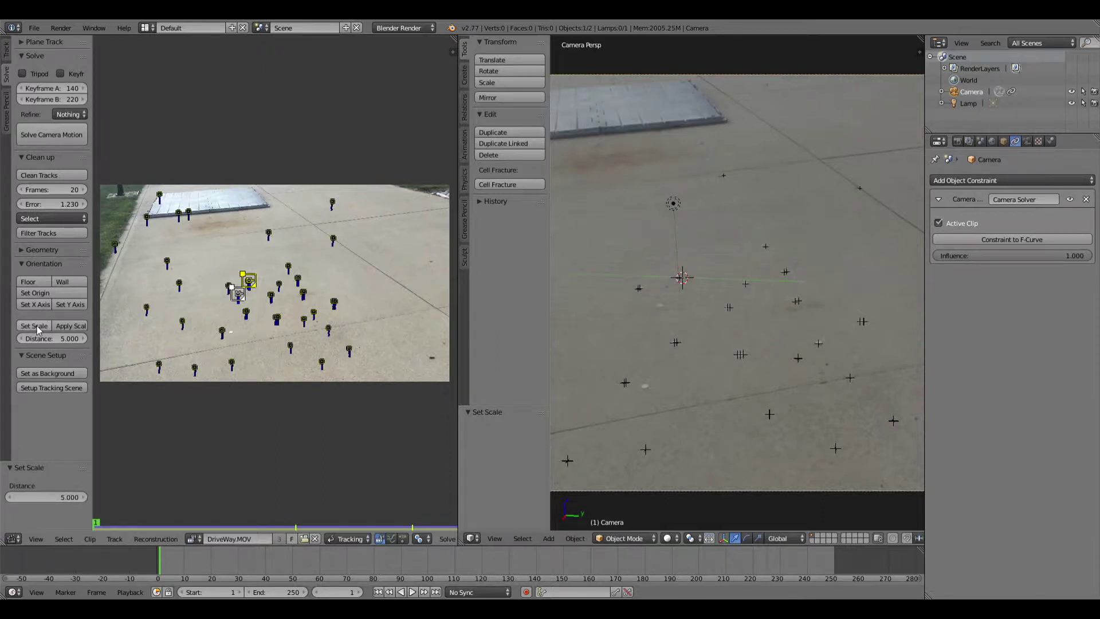
Change the distance to 2 and set the scale again
{"action": "left_click", "coordinate": [42, 339]}
{"action": "type", "text": "2"}
{"action": "key", "text": "Return"}
{"action": "left_click", "coordinate": [36, 326]}
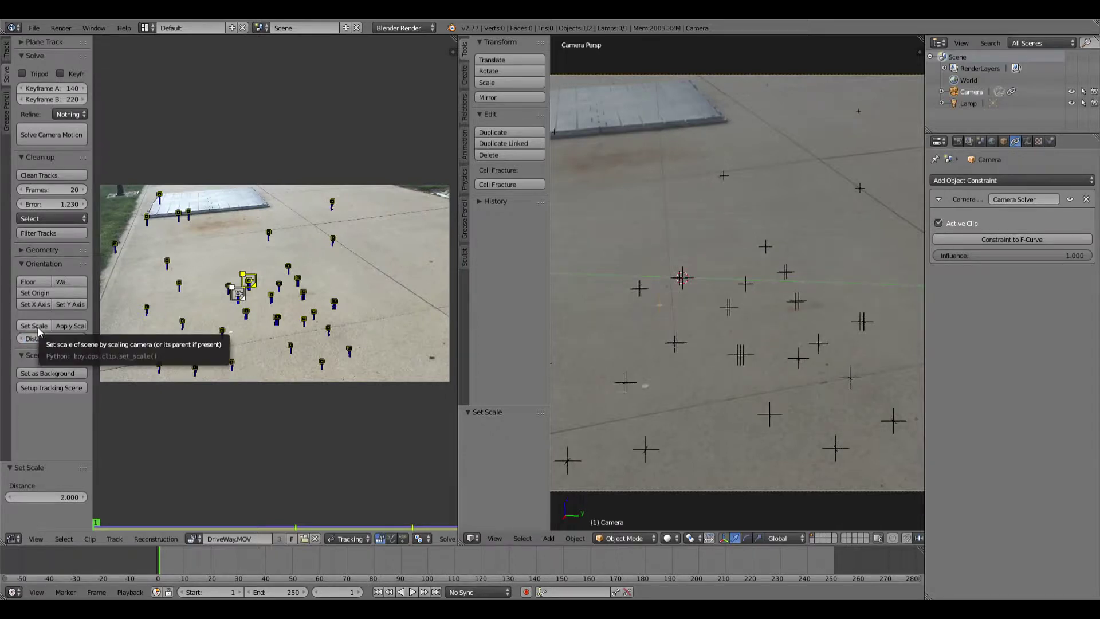
{"action": "scroll", "coordinate": [696, 359], "scroll_direction": "down", "scroll_amount": 2}
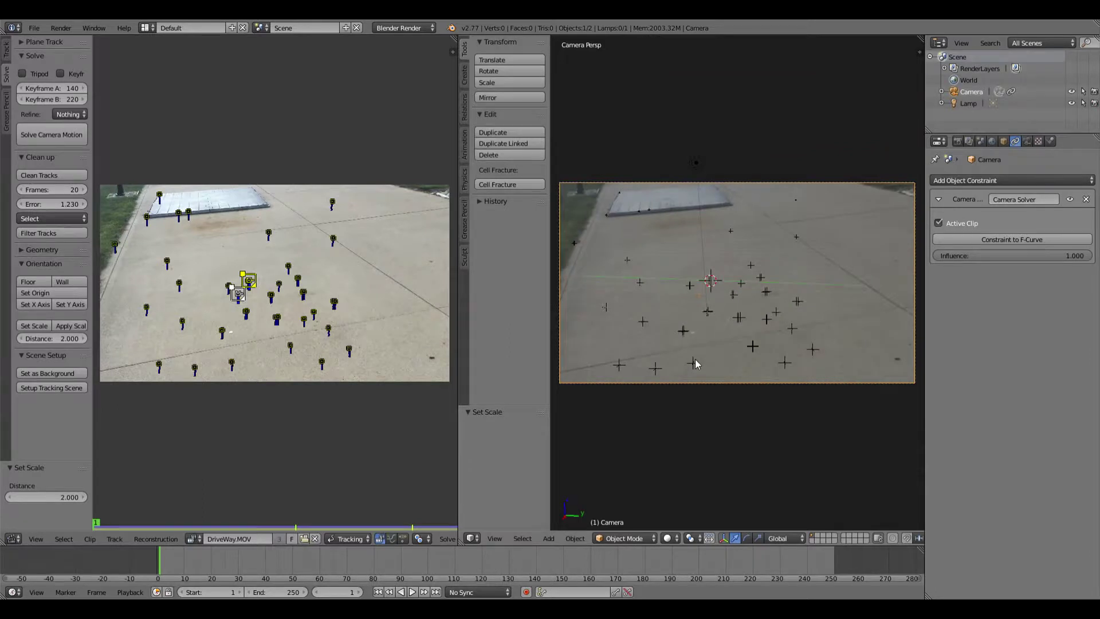
{"action": "scroll", "coordinate": [695, 359], "scroll_direction": "up", "scroll_amount": 4}
{"action": "scroll", "coordinate": [696, 358], "scroll_direction": "down", "scroll_amount": 3}
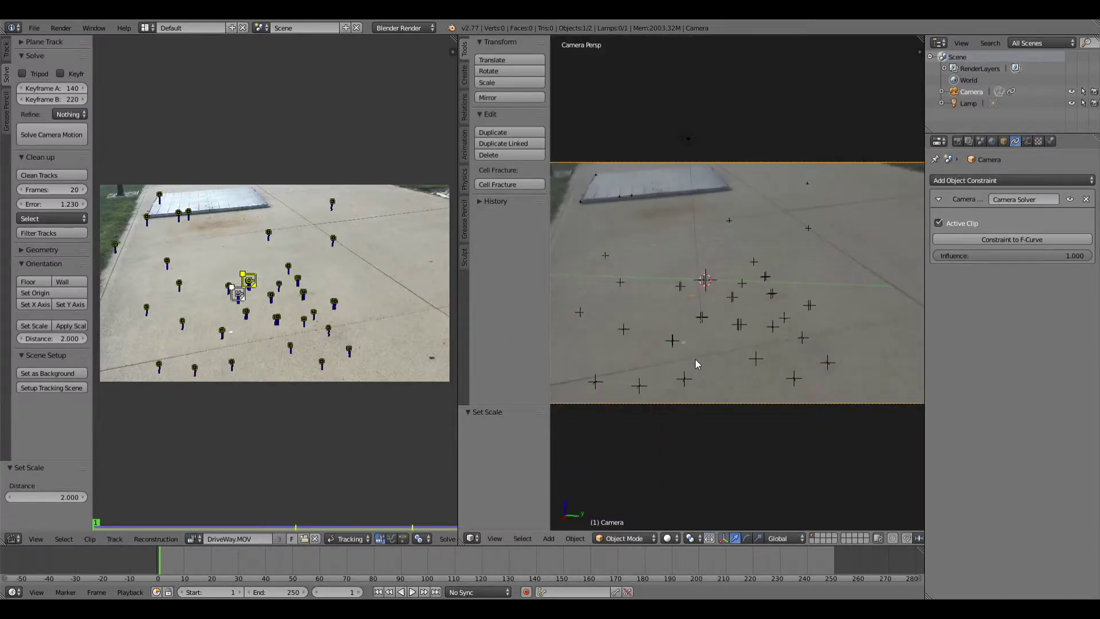
{"action": "scroll", "coordinate": [695, 359], "scroll_direction": "down", "scroll_amount": 1}
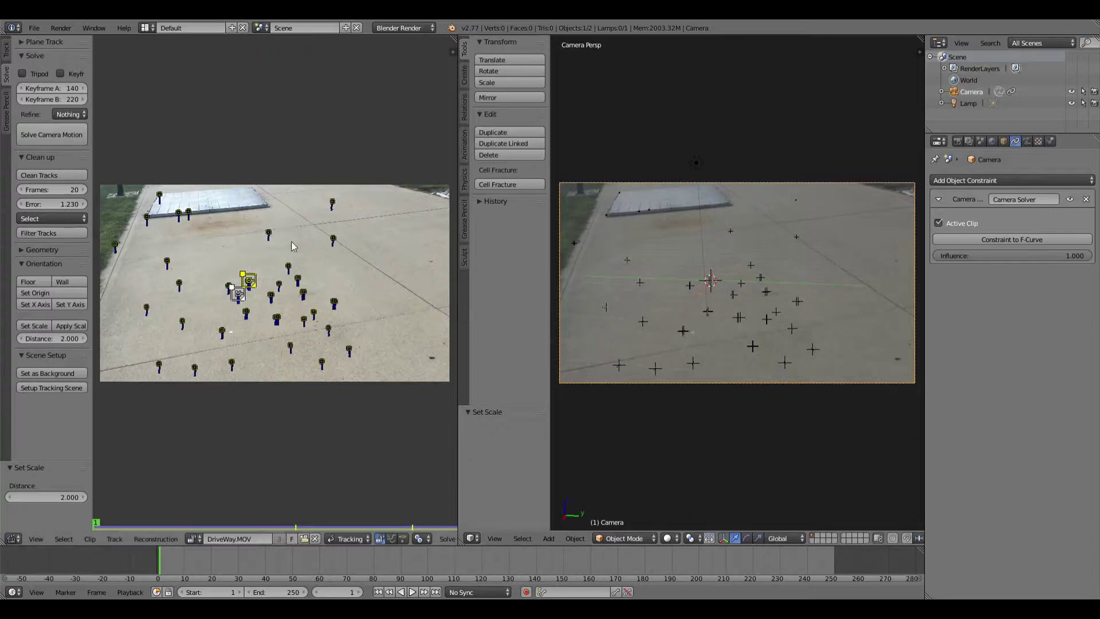
Set up the tracking scene, merge the clip editor into the 3D view, and select the Ground plane
{"action": "left_click", "coordinate": [59, 387]}
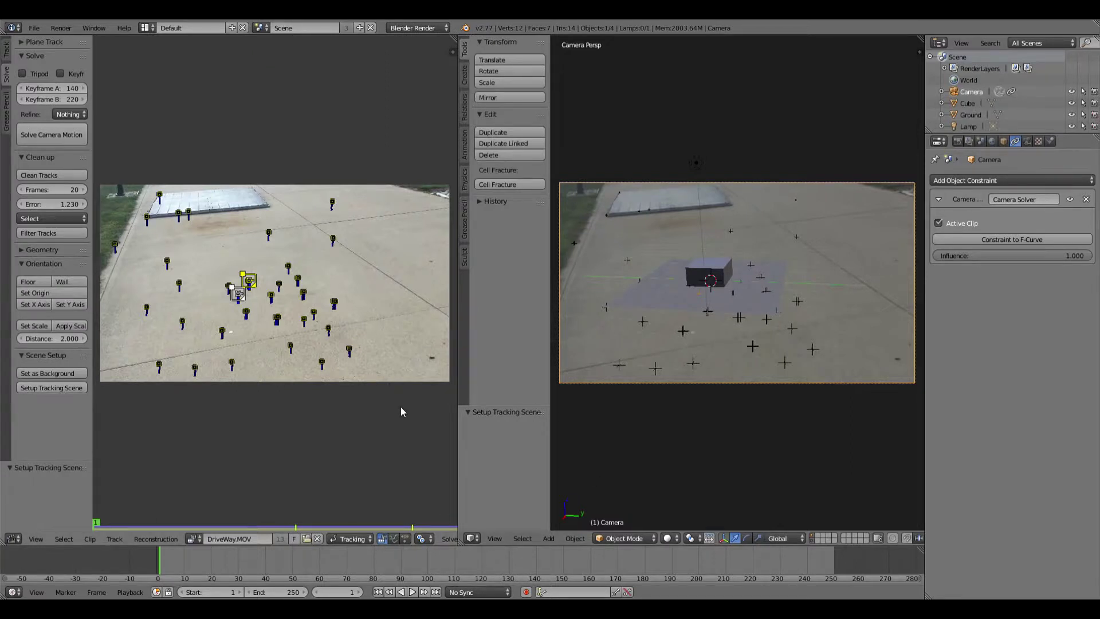
{"action": "left_click_drag", "start_coordinate": [457, 545], "coordinate": [302, 459]}
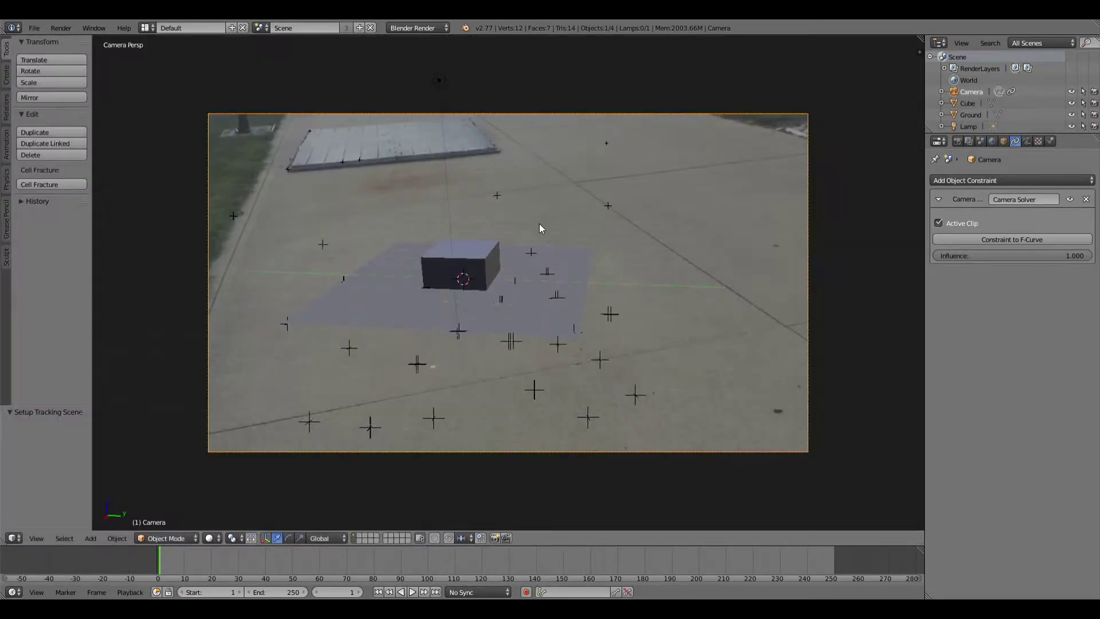
{"action": "scroll", "coordinate": [482, 271], "scroll_direction": "up", "scroll_amount": 1}
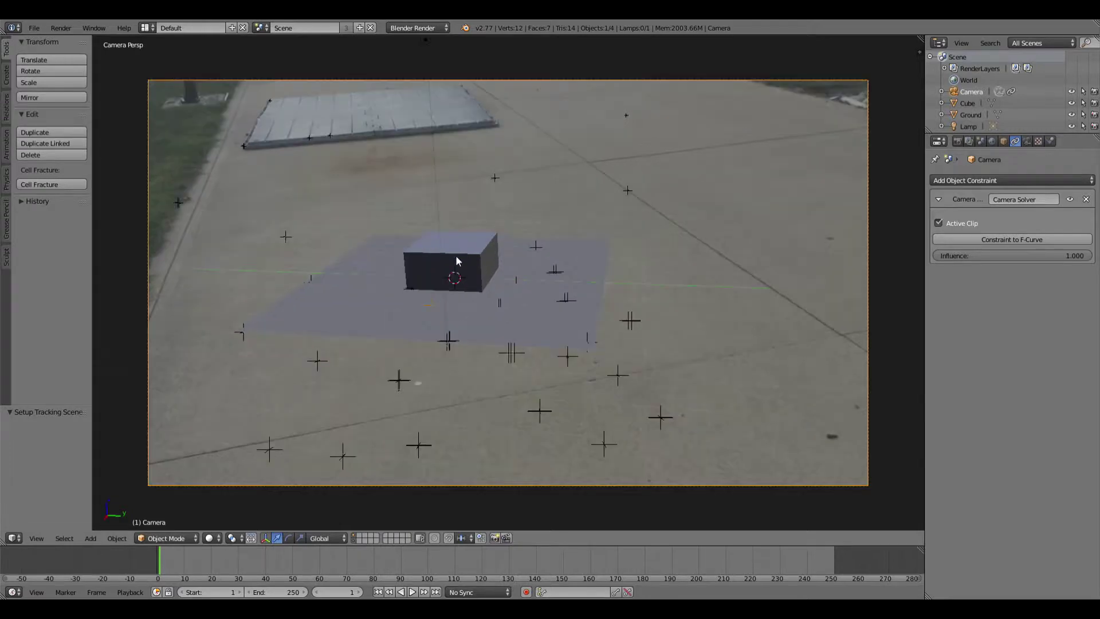
{"action": "scroll", "coordinate": [446, 282], "scroll_direction": "up", "scroll_amount": 1}
{"action": "scroll", "coordinate": [447, 282], "scroll_direction": "down", "scroll_amount": 1}
{"action": "right_click", "coordinate": [381, 285]}
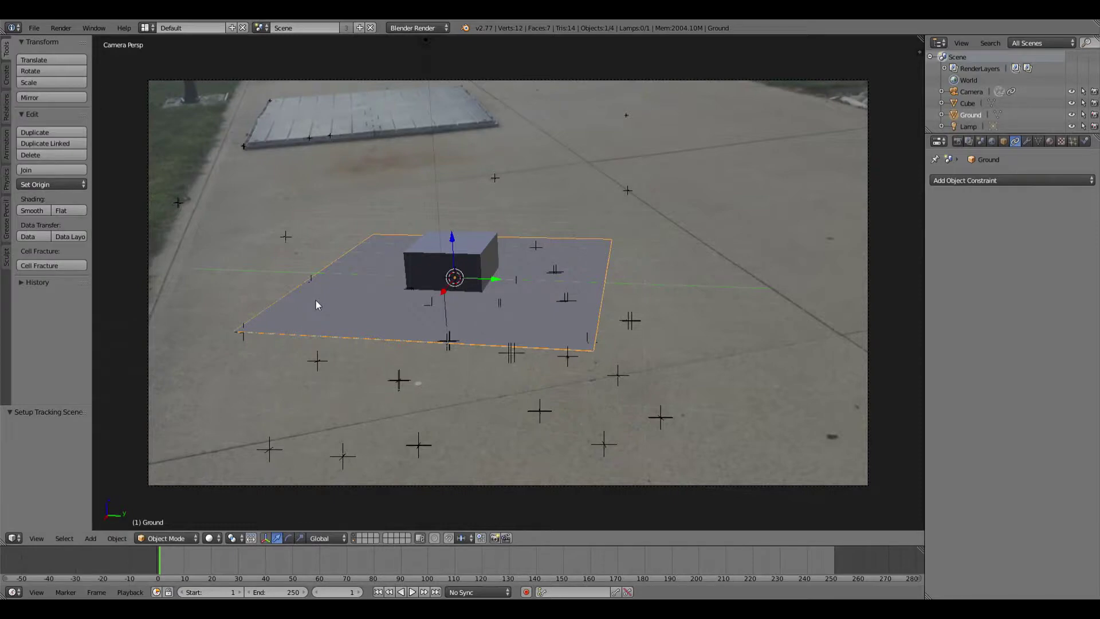
{"action": "left_click", "coordinate": [146, 28]}
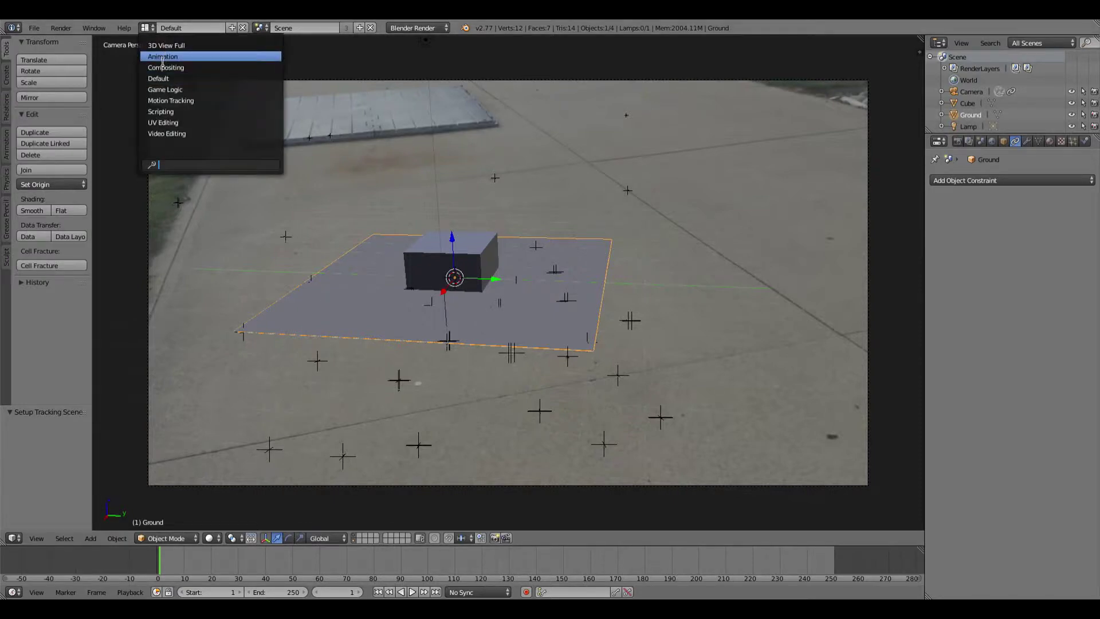
{"action": "left_click", "coordinate": [164, 67]}
{"action": "left_click_drag", "start_coordinate": [414, 343], "coordinate": [276, 342]}
{"action": "scroll", "coordinate": [360, 259], "scroll_direction": "down", "scroll_amount": 5, "text": "shift"}
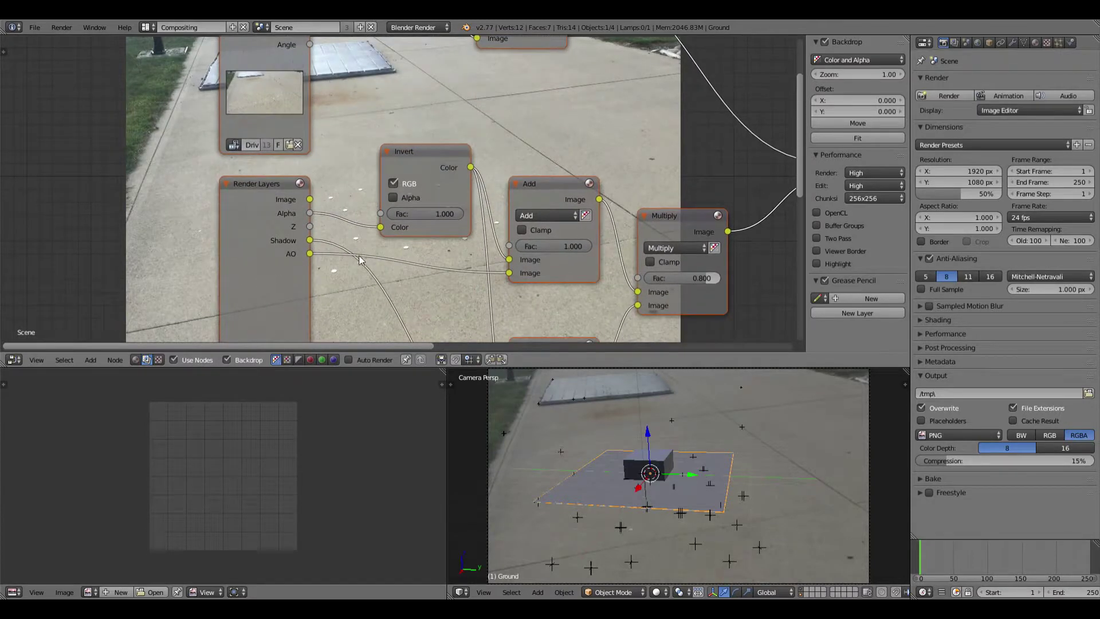
{"action": "scroll", "coordinate": [359, 259], "scroll_direction": "down", "scroll_amount": 8, "text": "shift"}
{"action": "scroll", "coordinate": [387, 64], "scroll_direction": "down", "scroll_amount": 2, "text": "shift"}
{"action": "scroll", "coordinate": [419, 125], "scroll_direction": "up", "scroll_amount": 1, "text": "shift"}
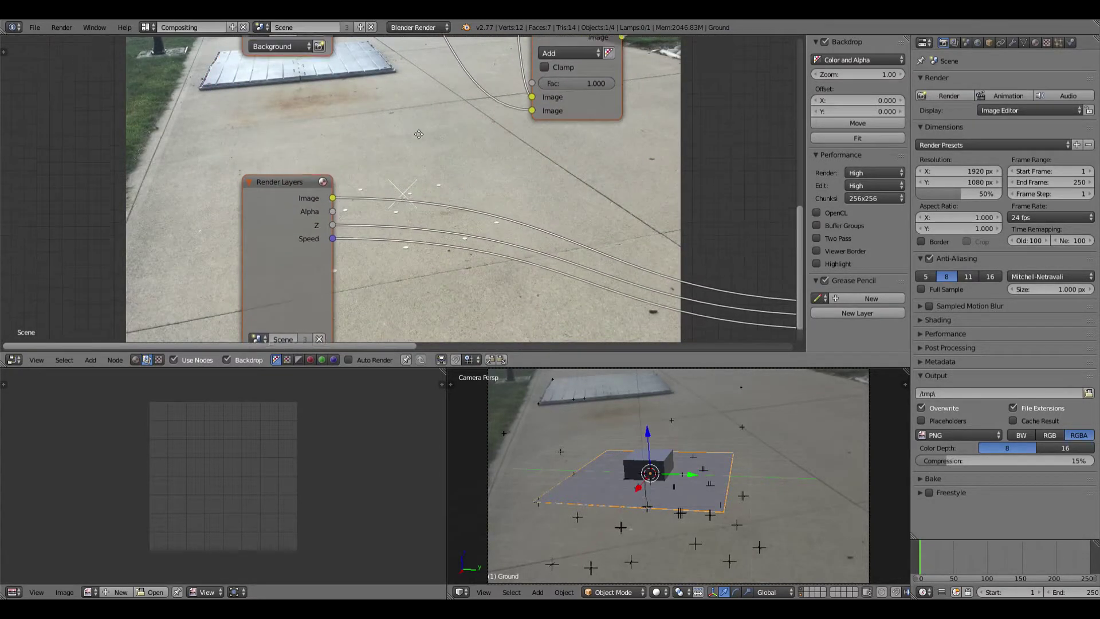
{"action": "scroll", "coordinate": [419, 125], "scroll_direction": "up", "scroll_amount": 5, "text": "shift"}
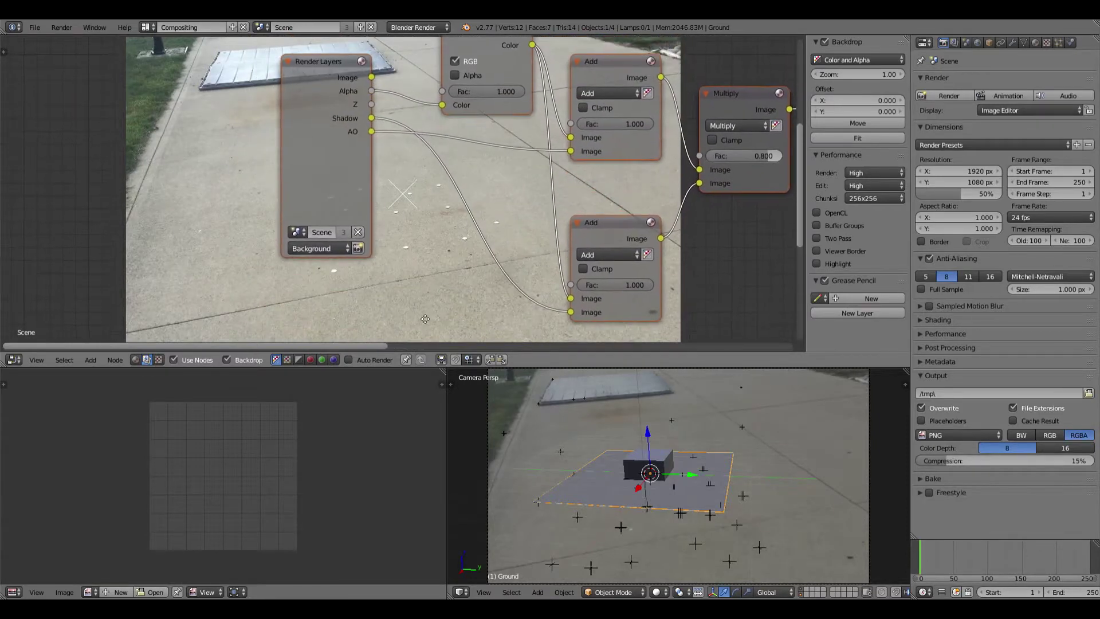
{"action": "left_click", "coordinate": [148, 27]}
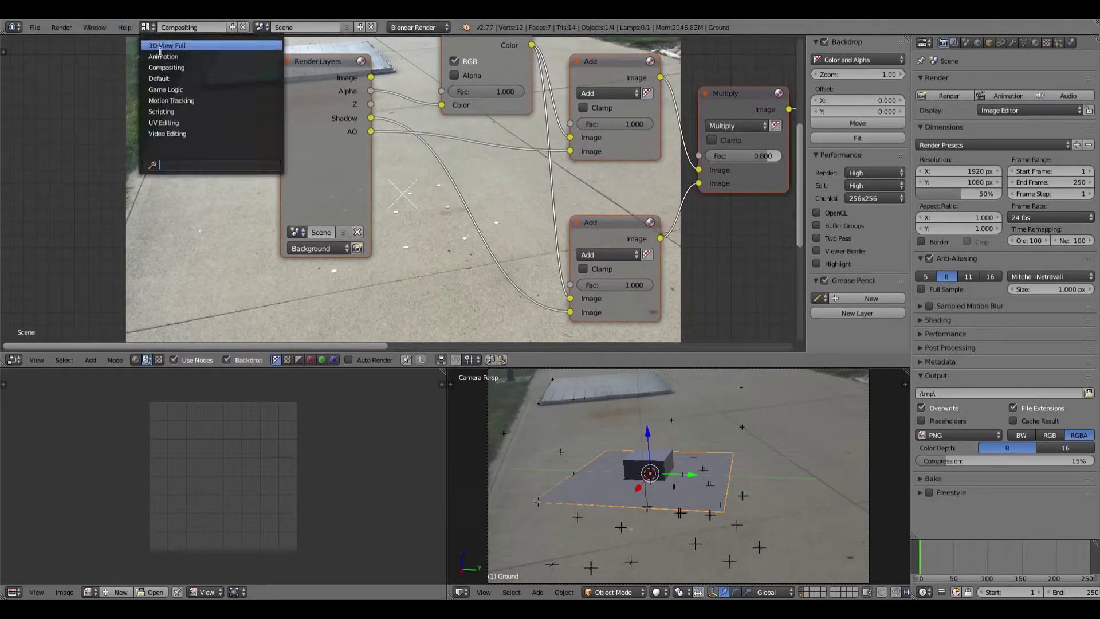
{"action": "left_click", "coordinate": [168, 89]}
{"action": "left_click", "coordinate": [148, 27]}
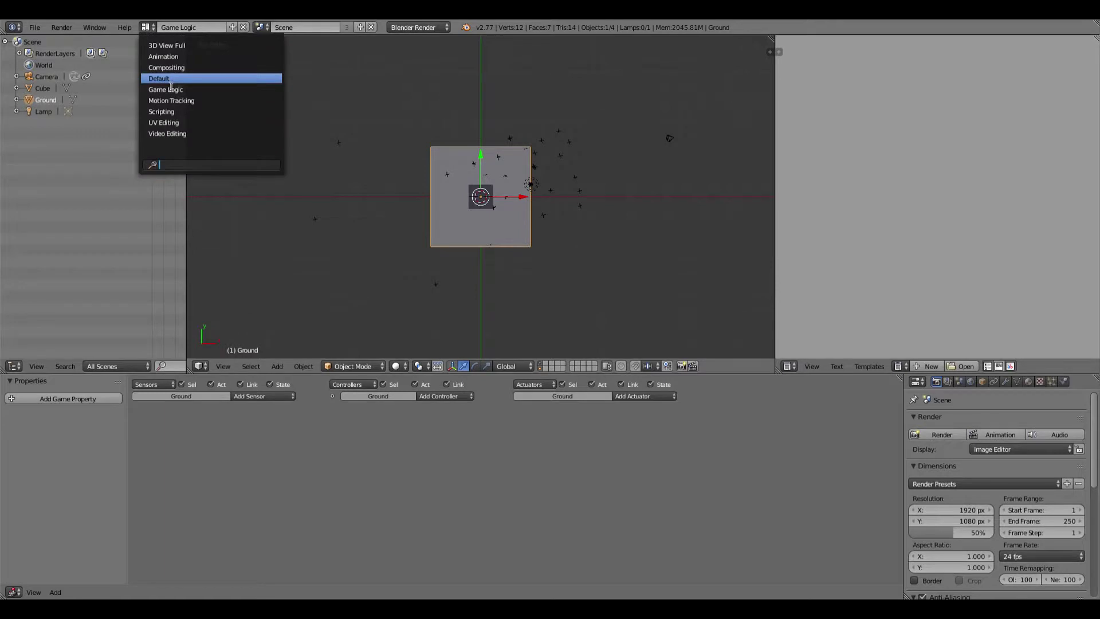
{"action": "left_click", "coordinate": [166, 78]}
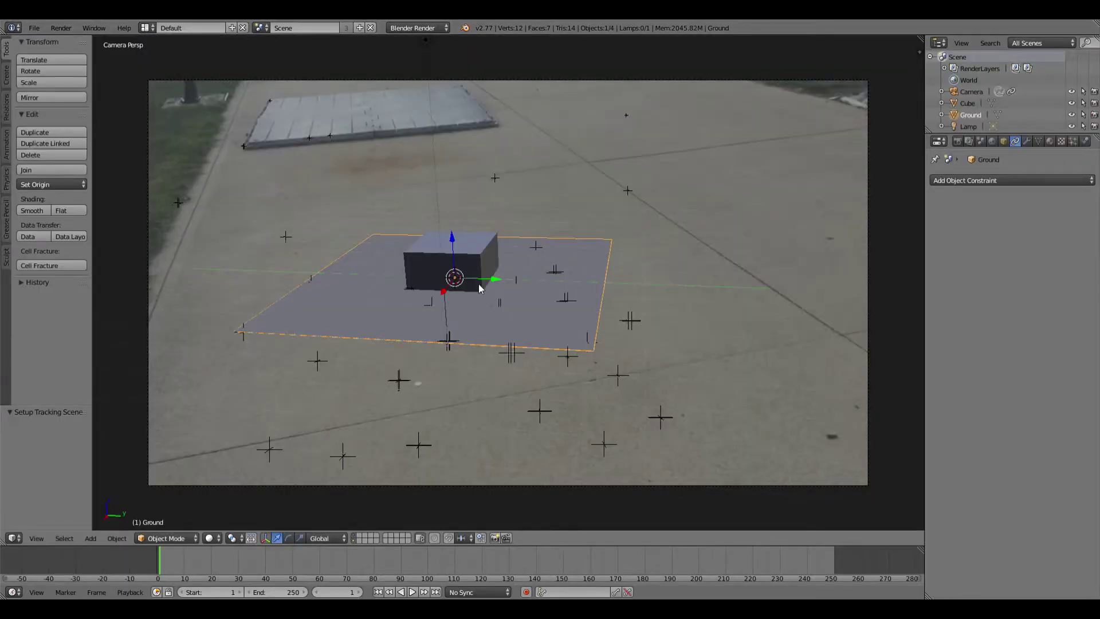
{"action": "key", "text": "s"}
{"action": "left_click", "coordinate": [153, 311]}
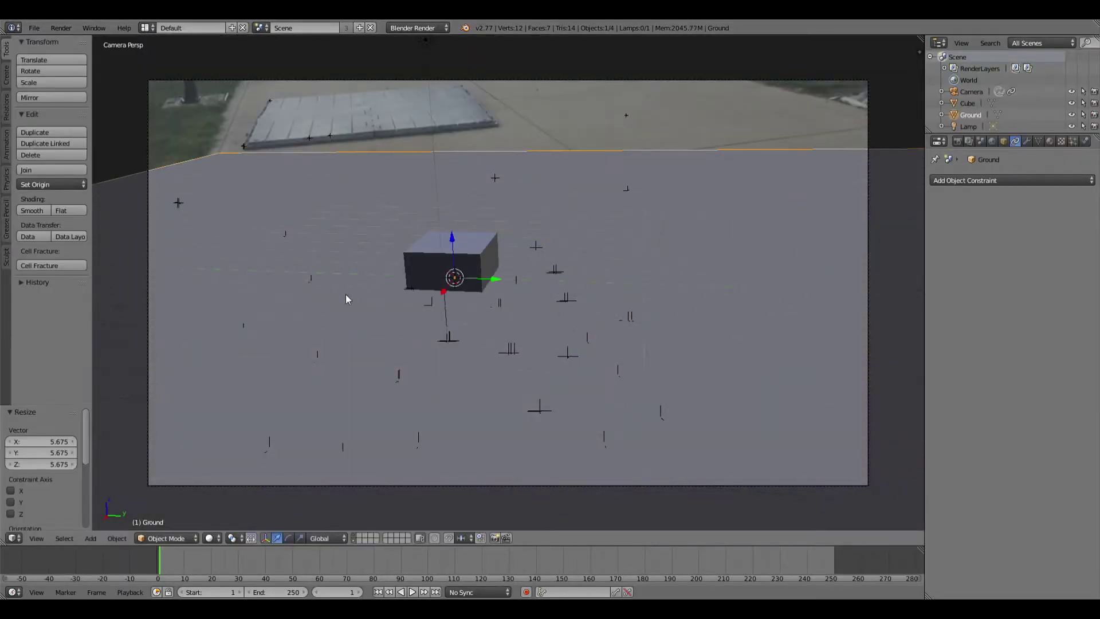
{"action": "key", "text": "KP_1"}
{"action": "right_click", "coordinate": [525, 274]}
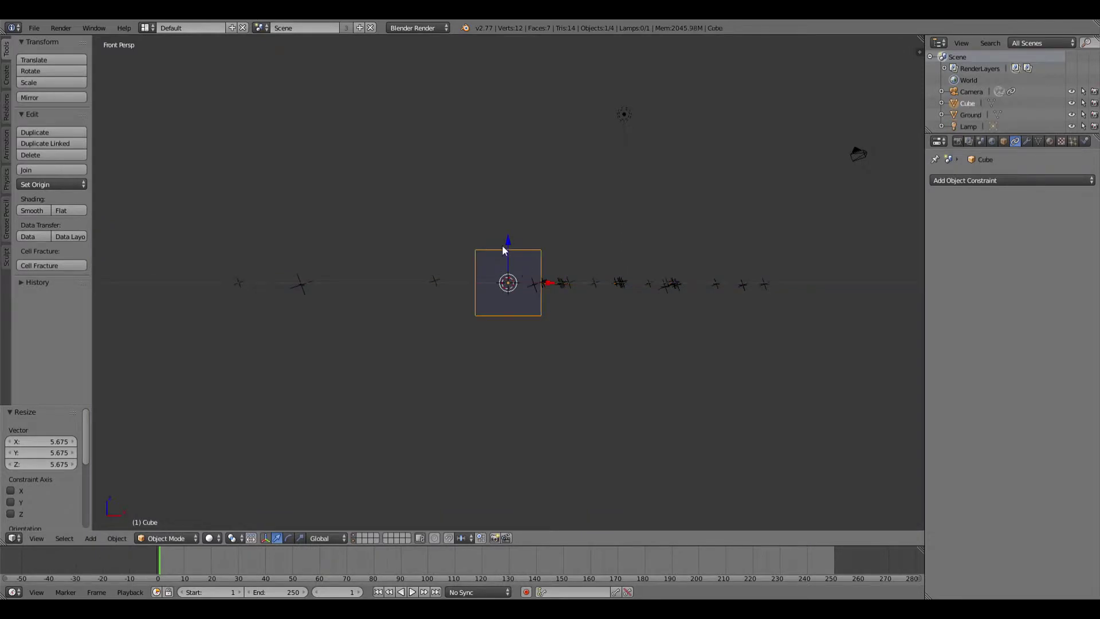
{"action": "left_click_drag", "start_coordinate": [509, 247], "coordinate": [506, 211]}
{"action": "scroll", "coordinate": [632, 167], "scroll_direction": "down", "scroll_amount": 1}
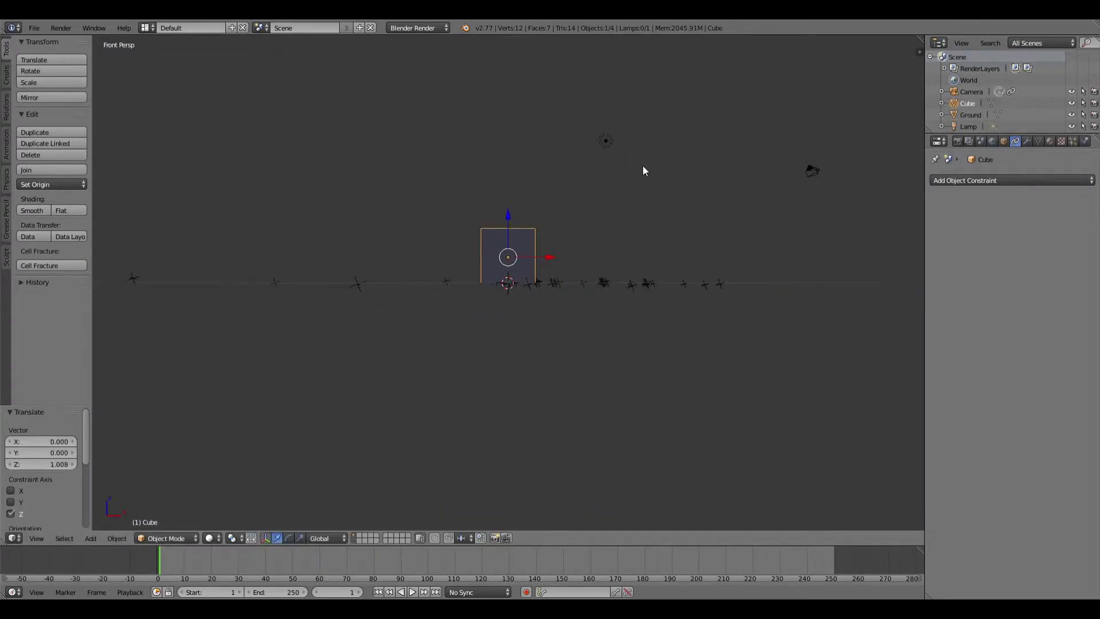
{"action": "key", "text": "KP_0"}
{"action": "middle_click_drag", "start_coordinate": [621, 221], "coordinate": [602, 225]}
{"action": "scroll", "coordinate": [599, 223], "scroll_direction": "up", "scroll_amount": 3}
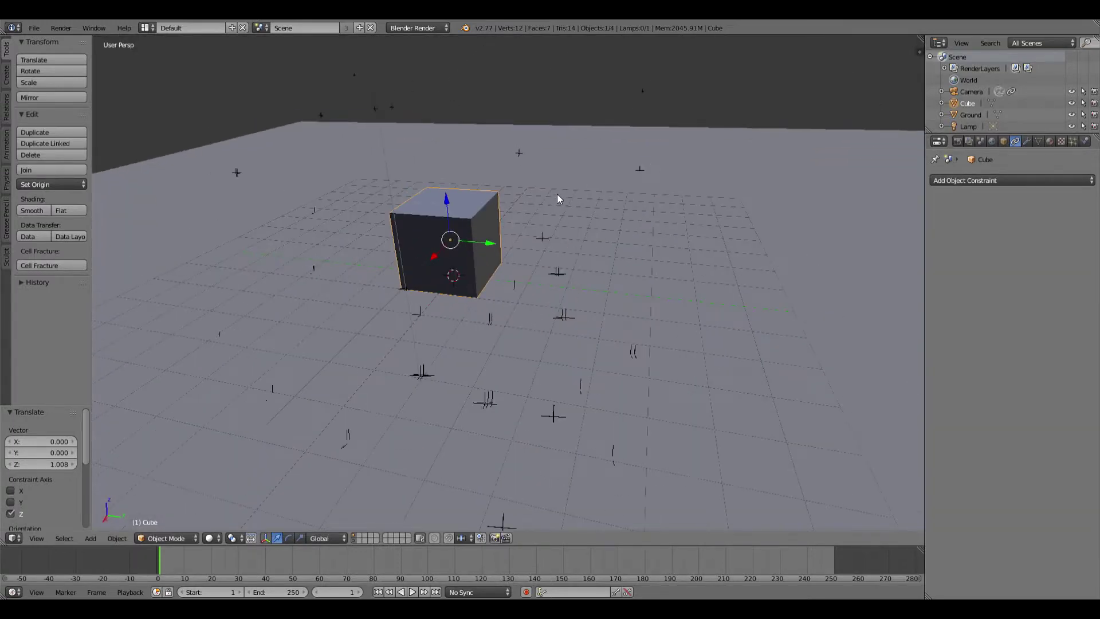
{"action": "key", "text": "KP_7"}
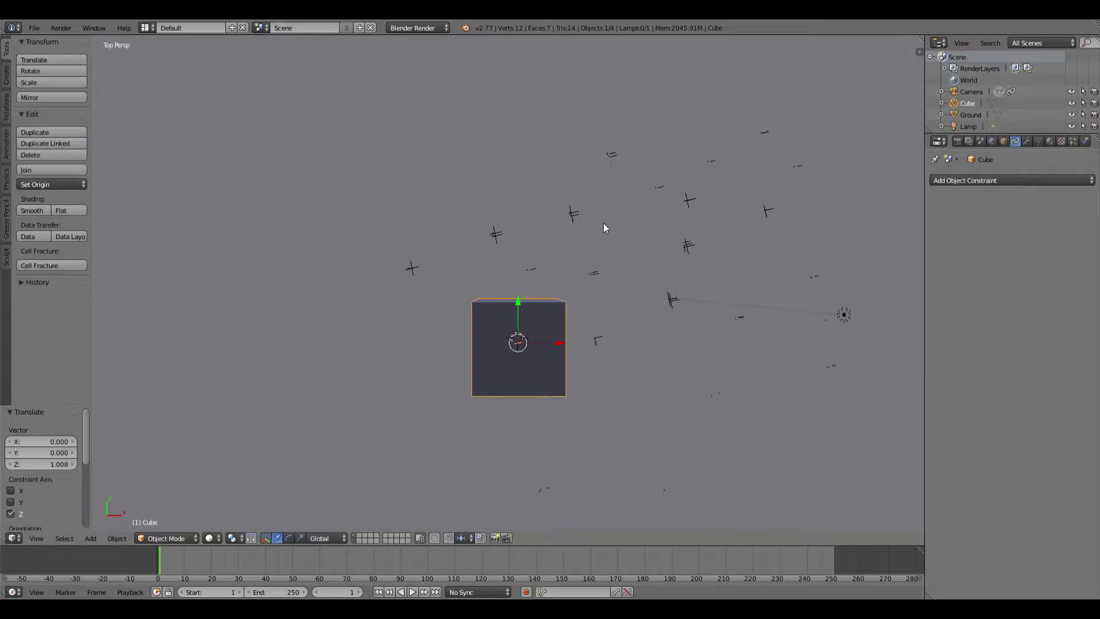
{"action": "key", "text": "KP_0"}
{"action": "middle_click_drag", "start_coordinate": [545, 238], "coordinate": [526, 317]}
{"action": "scroll", "coordinate": [520, 263], "scroll_direction": "down", "scroll_amount": 2}
Select the lamp and move it along X, then along Y to -2.049
{"action": "right_click", "coordinate": [485, 367]}
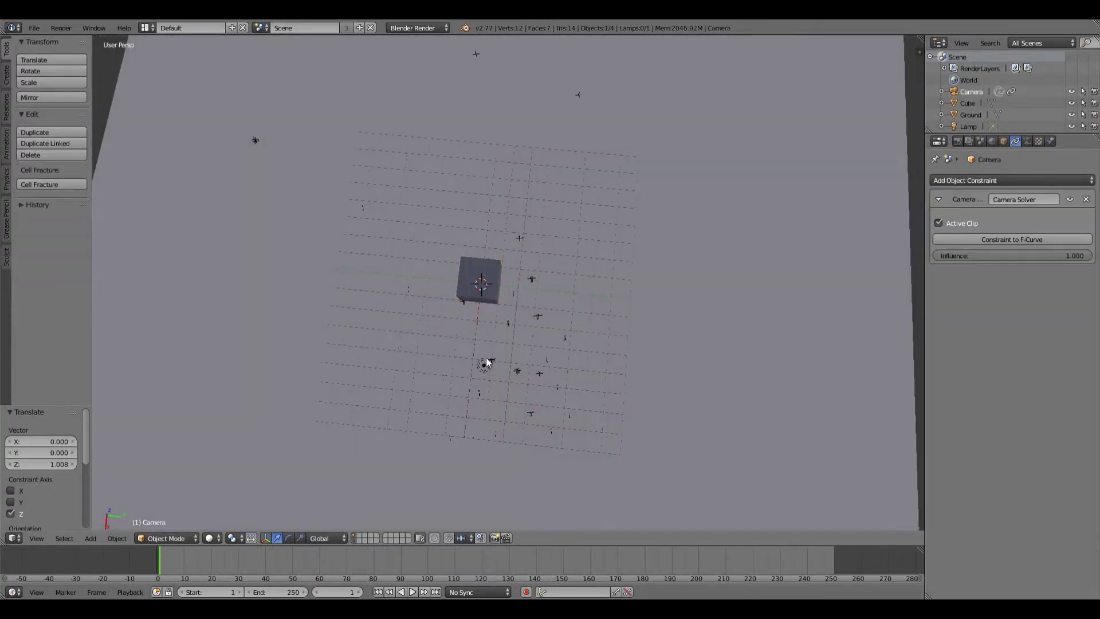
{"action": "right_click", "coordinate": [484, 366]}
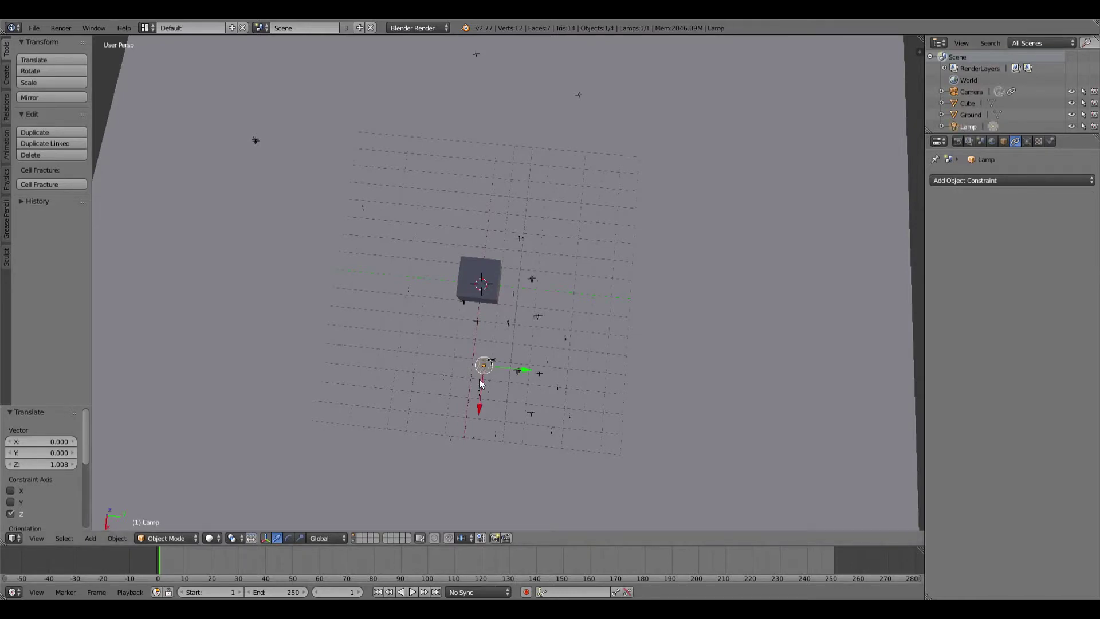
{"action": "key", "text": "g"}
{"action": "key", "text": "x"}
{"action": "left_click", "coordinate": [567, 36]}
{"action": "middle_click_drag", "start_coordinate": [555, 90], "coordinate": [549, 64]}
{"action": "key", "text": "g"}
{"action": "key", "text": "y"}
{"action": "left_click", "coordinate": [532, 54]}
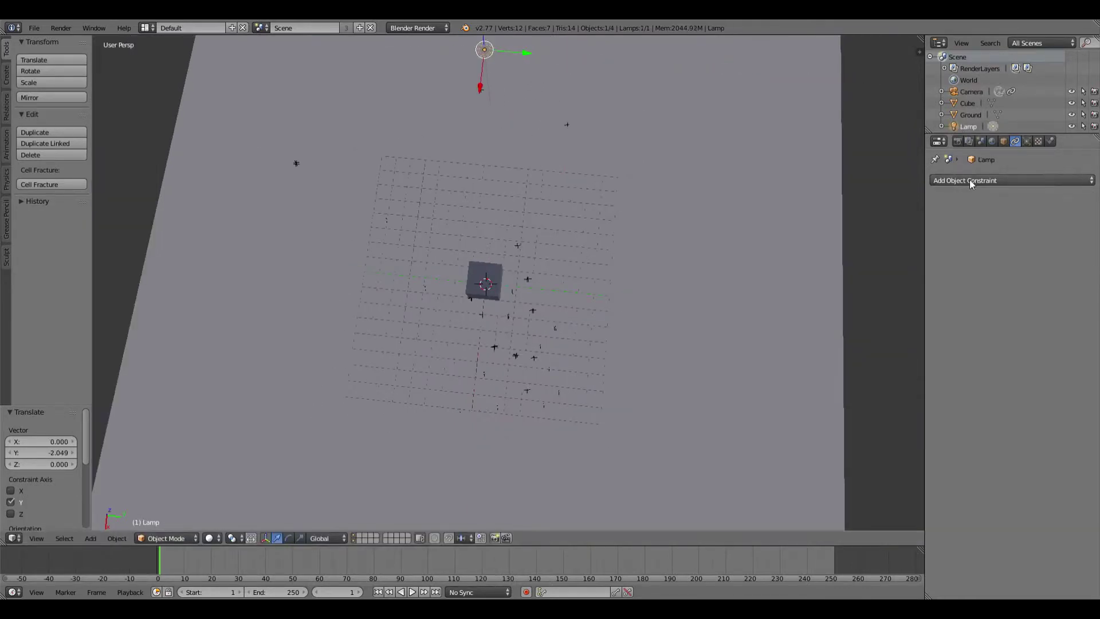
Switch the render engine to Cycles Render
{"action": "left_click", "coordinate": [1027, 141]}
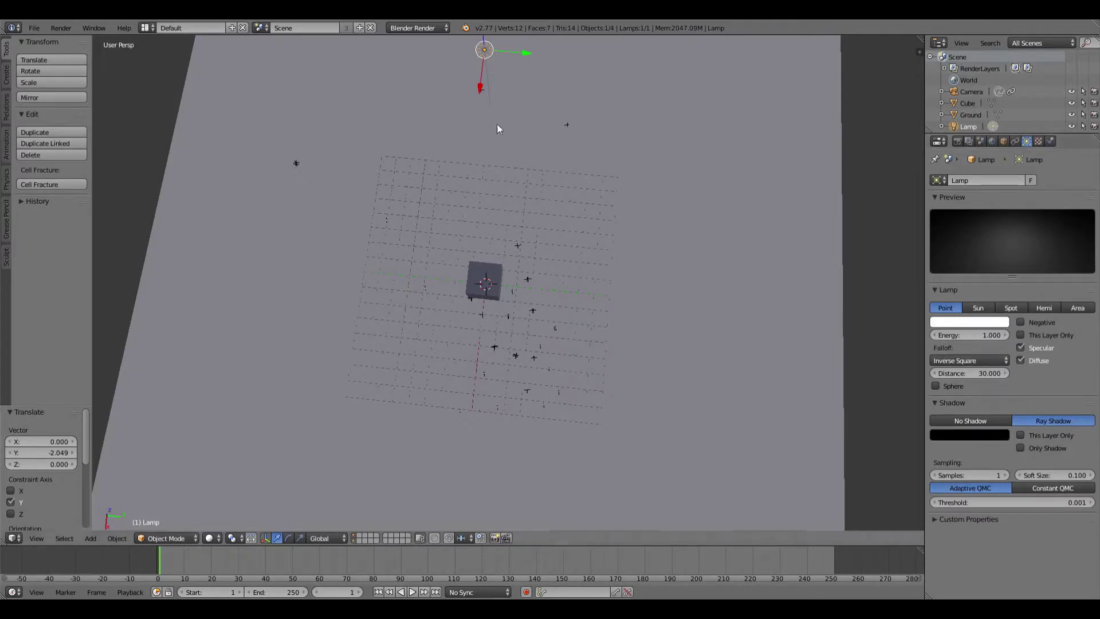
{"action": "left_click", "coordinate": [418, 27]}
{"action": "left_click", "coordinate": [417, 67]}
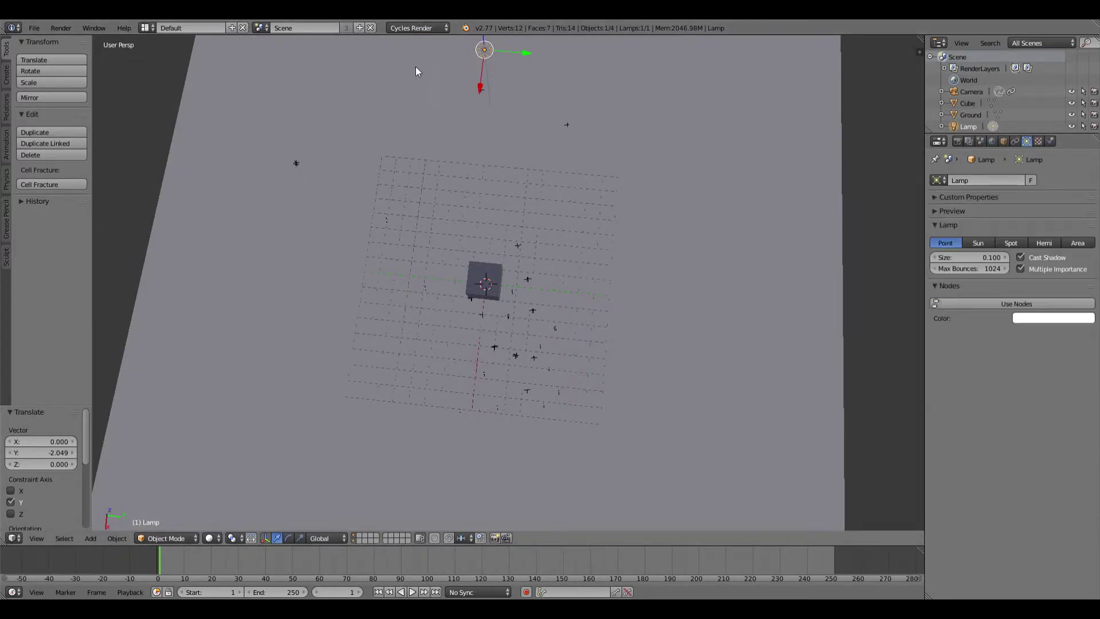
Enable Use Nodes on the lamp, set emission strength 2, and make it a Sun
{"action": "left_click", "coordinate": [977, 305]}
{"action": "left_click", "coordinate": [1016, 342]}
{"action": "type", "text": "2"}
{"action": "key", "text": "Return"}
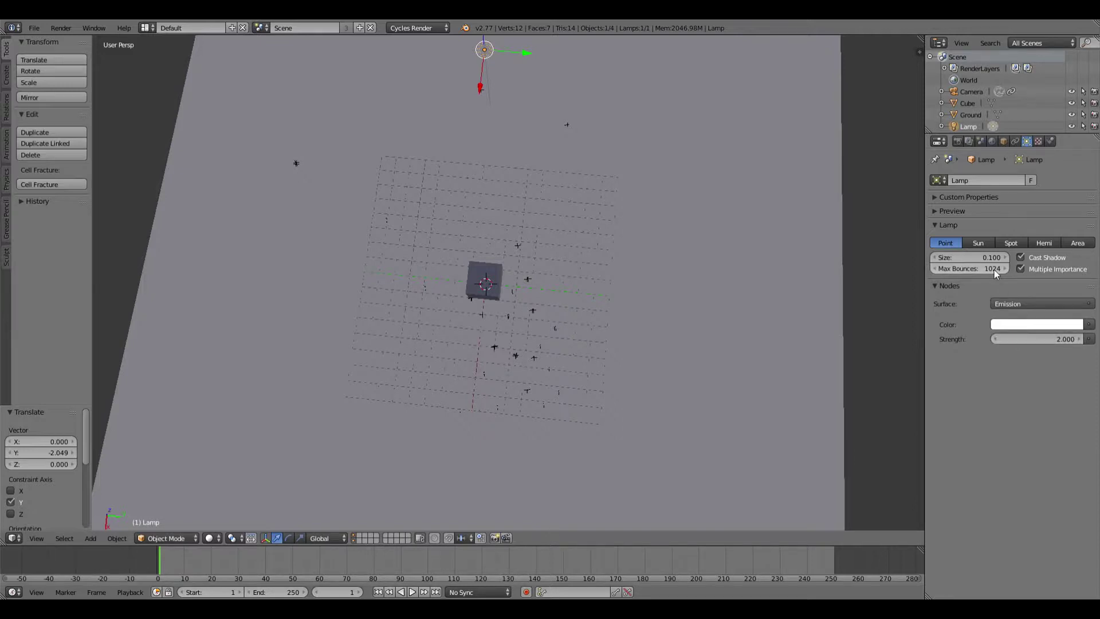
{"action": "left_click", "coordinate": [978, 242]}
Rotate the sun lamp in front and right views to a -43.451° tilt
{"action": "key", "text": "KP_1"}
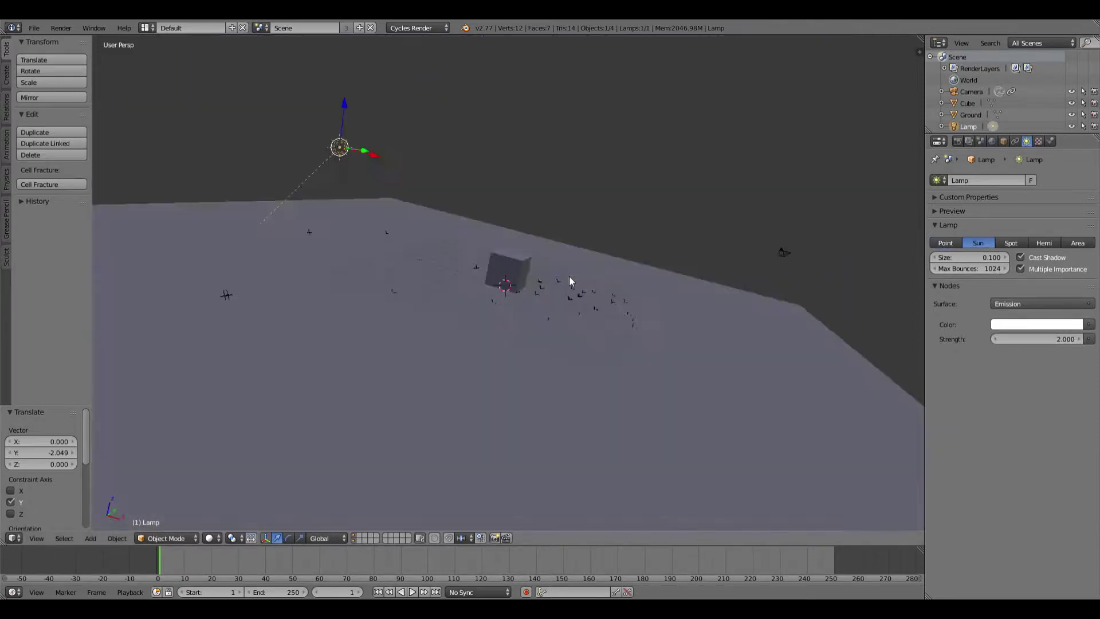
{"action": "key", "text": "r"}
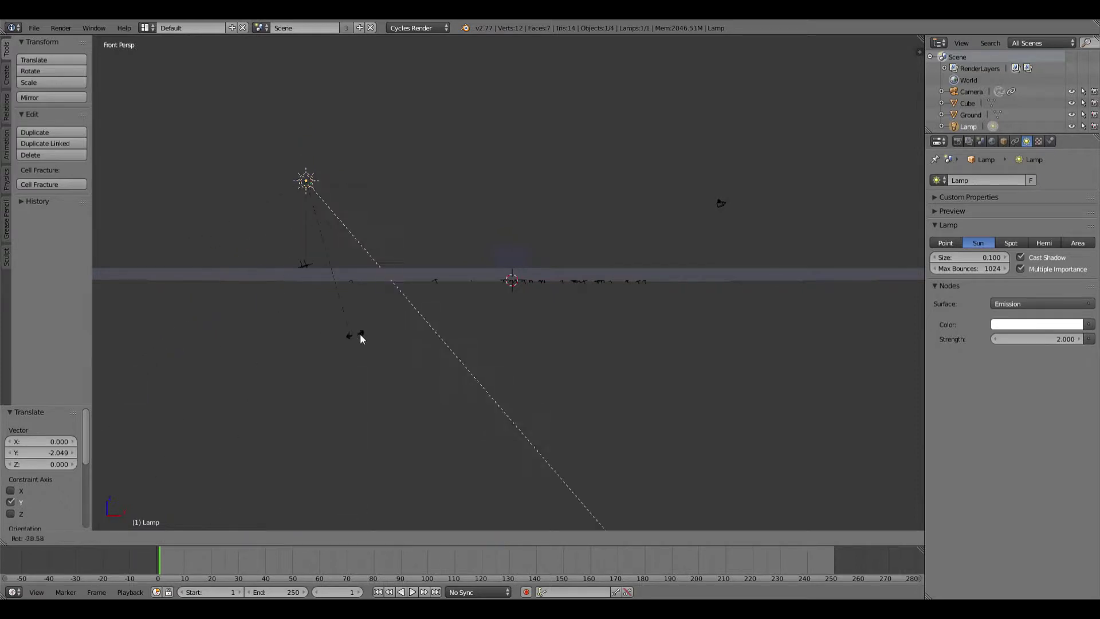
{"action": "left_click", "coordinate": [433, 324]}
{"action": "key", "text": "KP_3"}
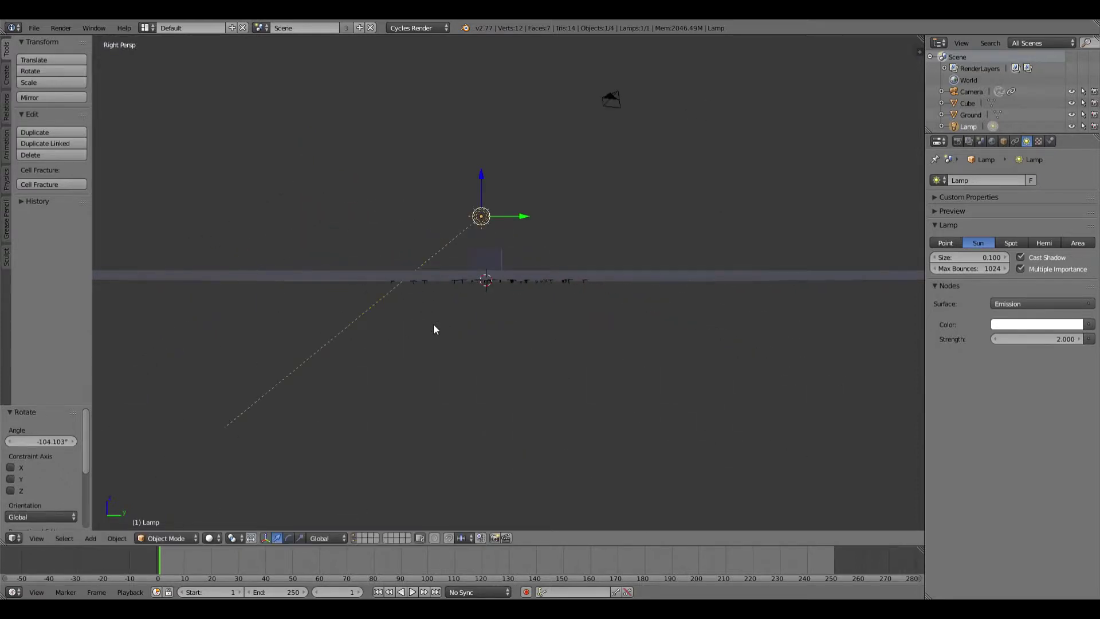
{"action": "key", "text": "r"}
{"action": "left_click", "coordinate": [504, 314]}
{"action": "key", "text": "KP_0"}
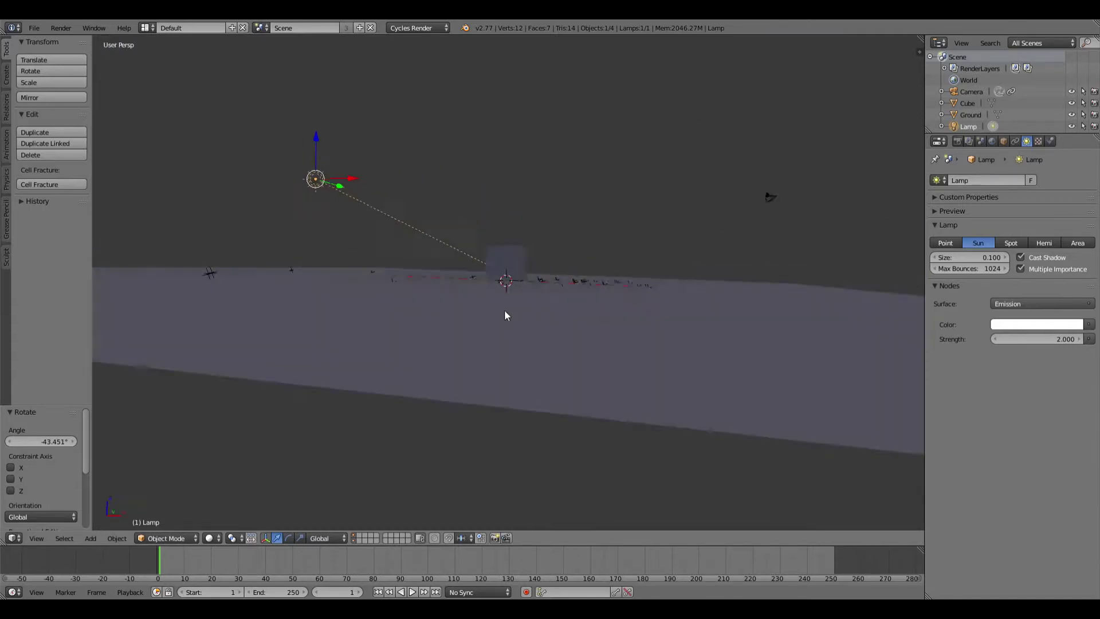
Toggle the scene layers to check the ground plane, then move the sun along Y
{"action": "left_click", "coordinate": [354, 538]}
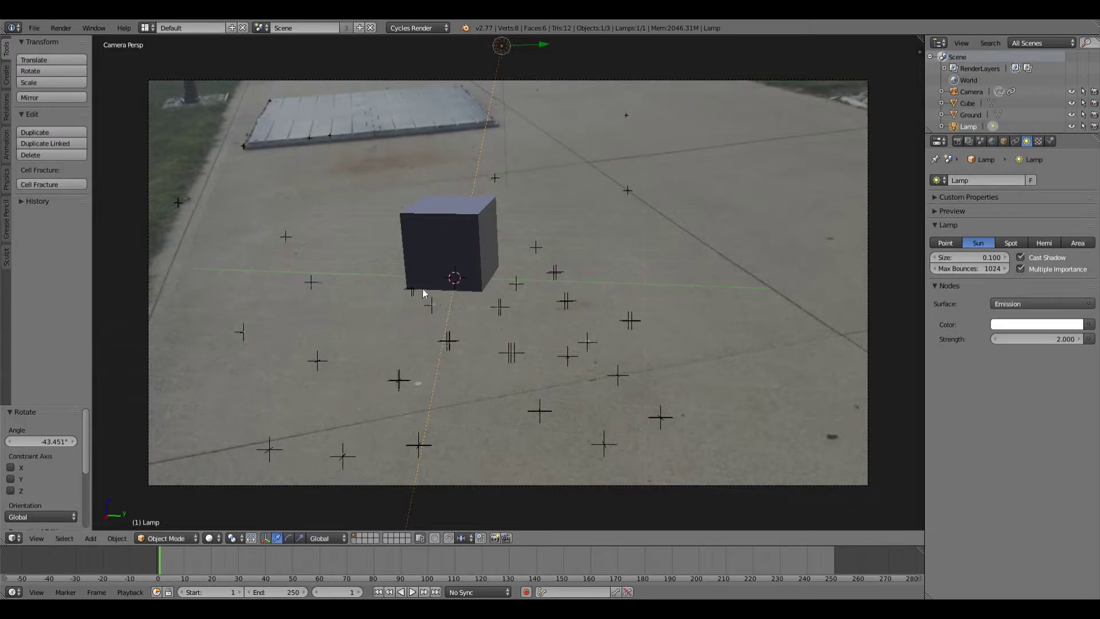
{"action": "left_click", "coordinate": [355, 540]}
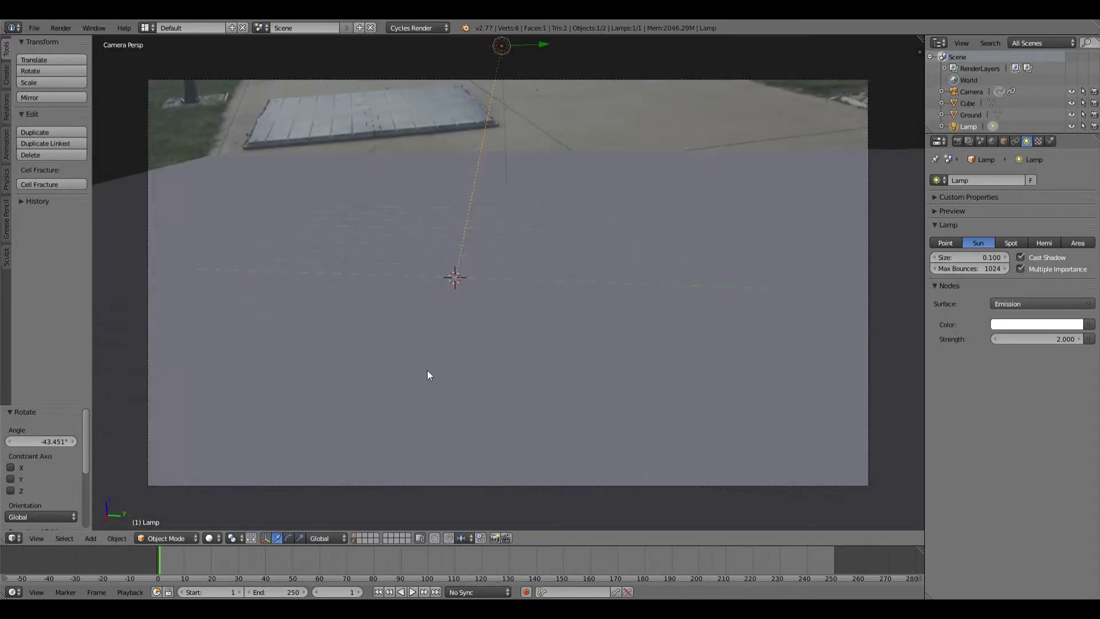
{"action": "left_click", "coordinate": [354, 537], "text": "shift"}
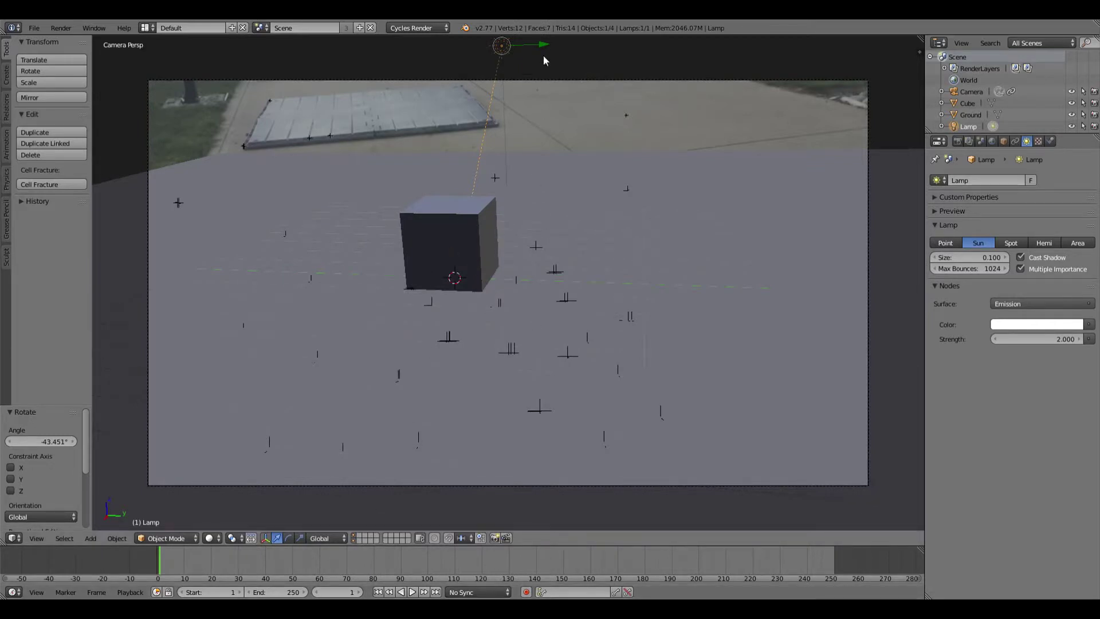
{"action": "key", "text": "g"}
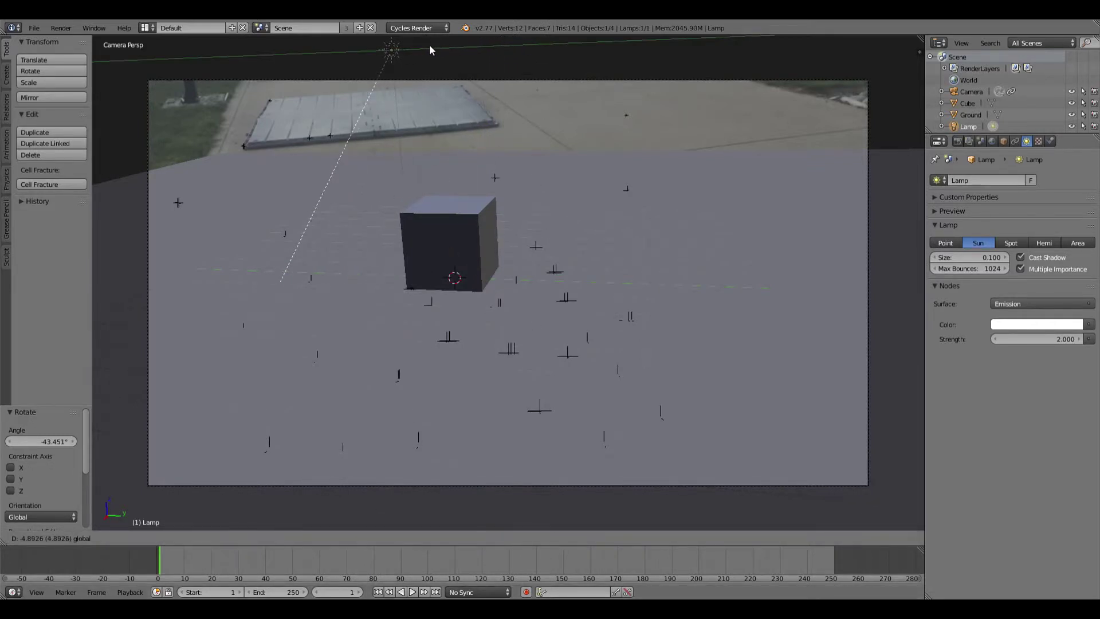
{"action": "left_click", "coordinate": [435, 43]}
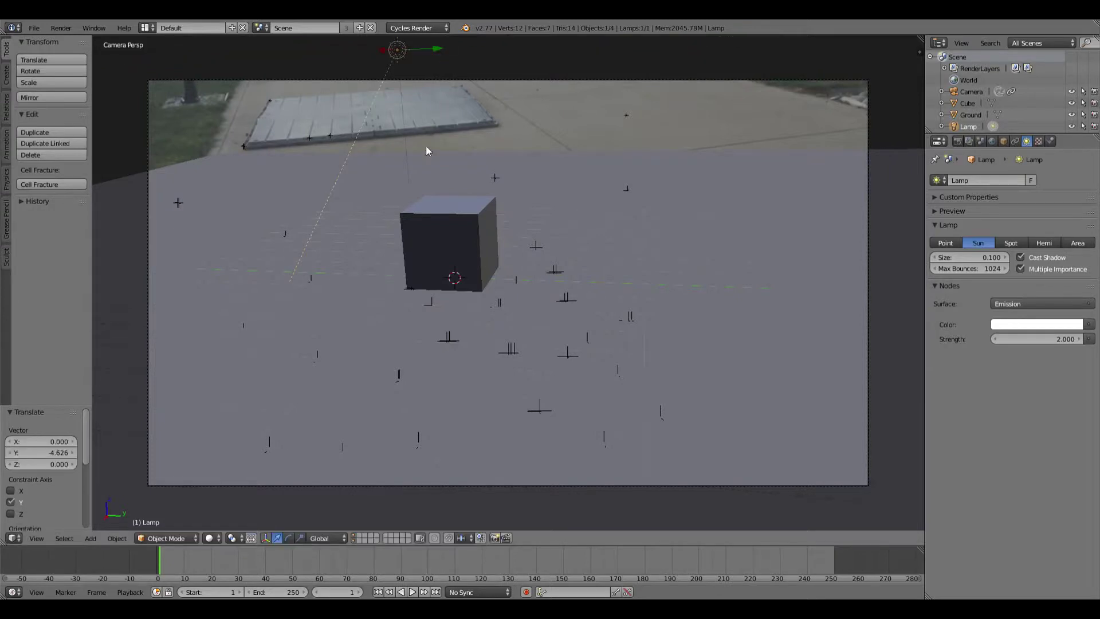
Re-tilt the sun to -37.725°, then to -9.021° in camera view
{"action": "key", "text": "KP_1"}
{"action": "key", "text": "KP_3"}
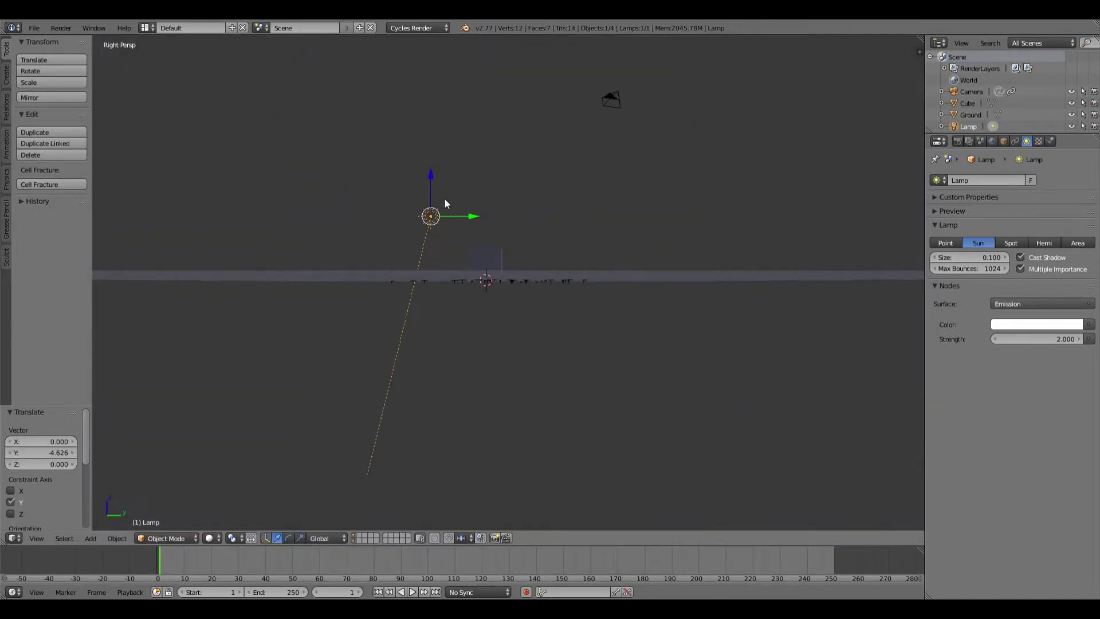
{"action": "key", "text": "r"}
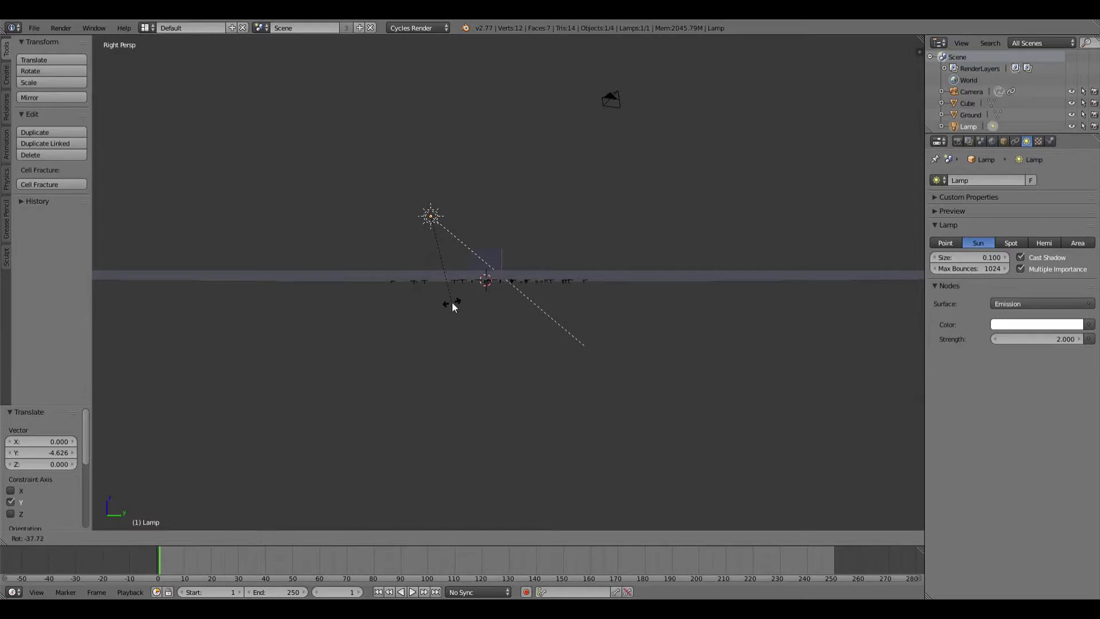
{"action": "left_click", "coordinate": [451, 301]}
{"action": "key", "text": "KP_4"}
{"action": "key", "text": "KP_6"}
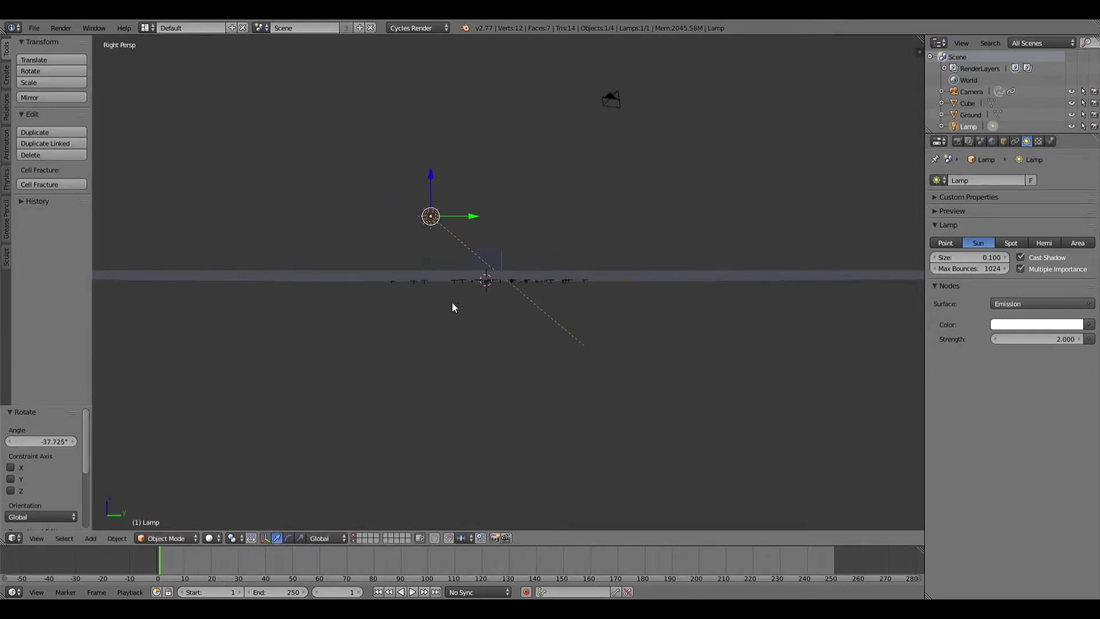
{"action": "key", "text": "KP_0"}
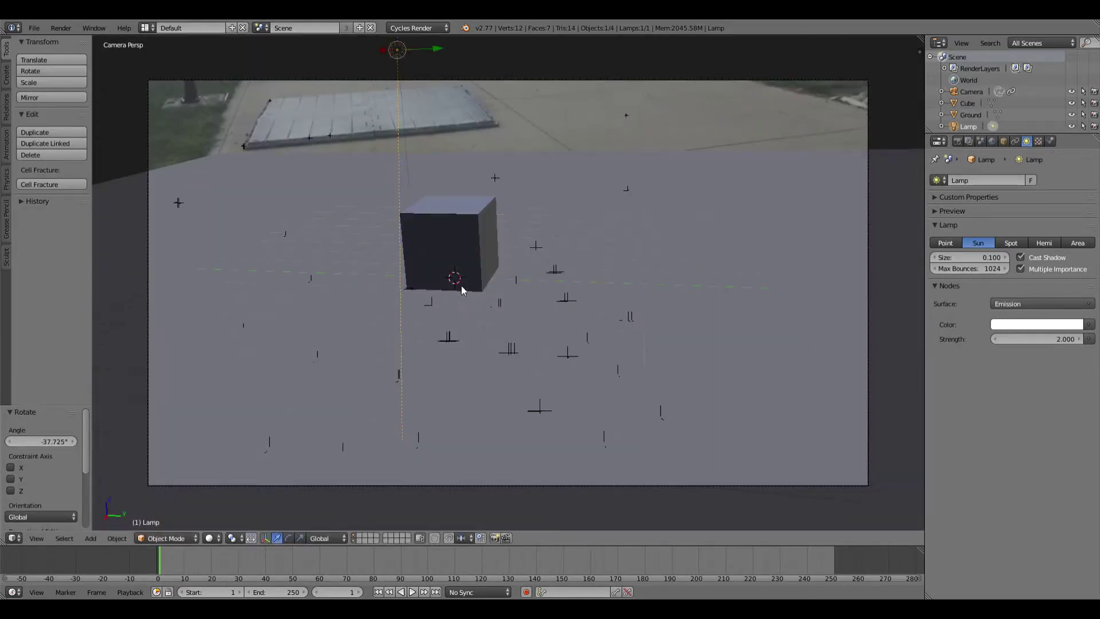
{"action": "key", "text": "r"}
{"action": "left_click", "coordinate": [488, 285]}
Render frame 1 with F12 and split the image editor into two side-by-side panes
{"action": "key", "text": "F12"}
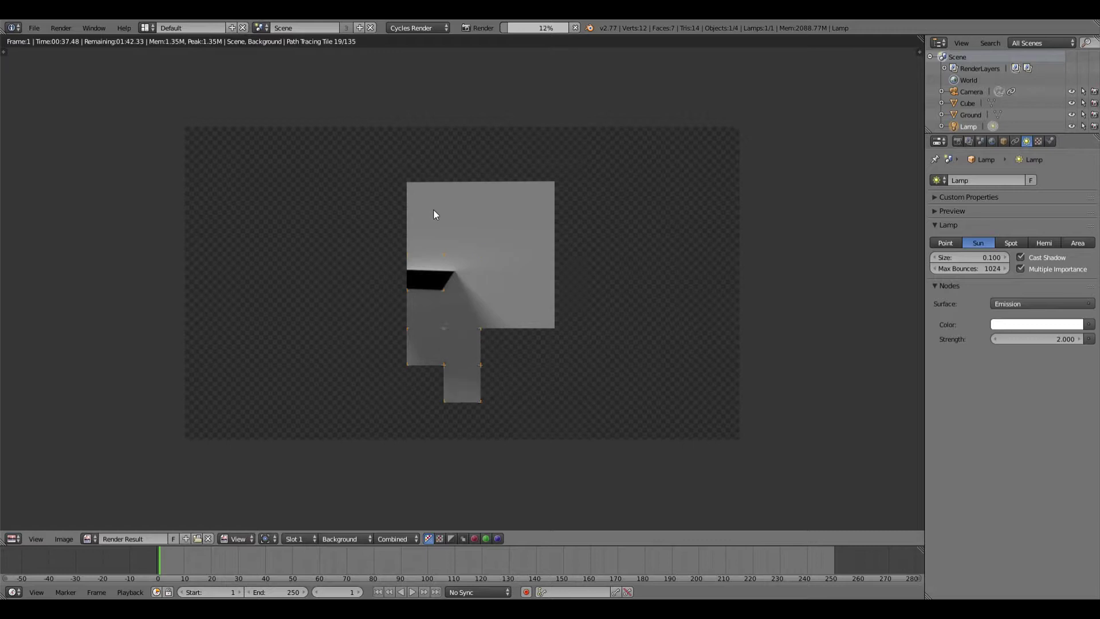
{"action": "left_click_drag", "start_coordinate": [5, 543], "coordinate": [536, 499]}
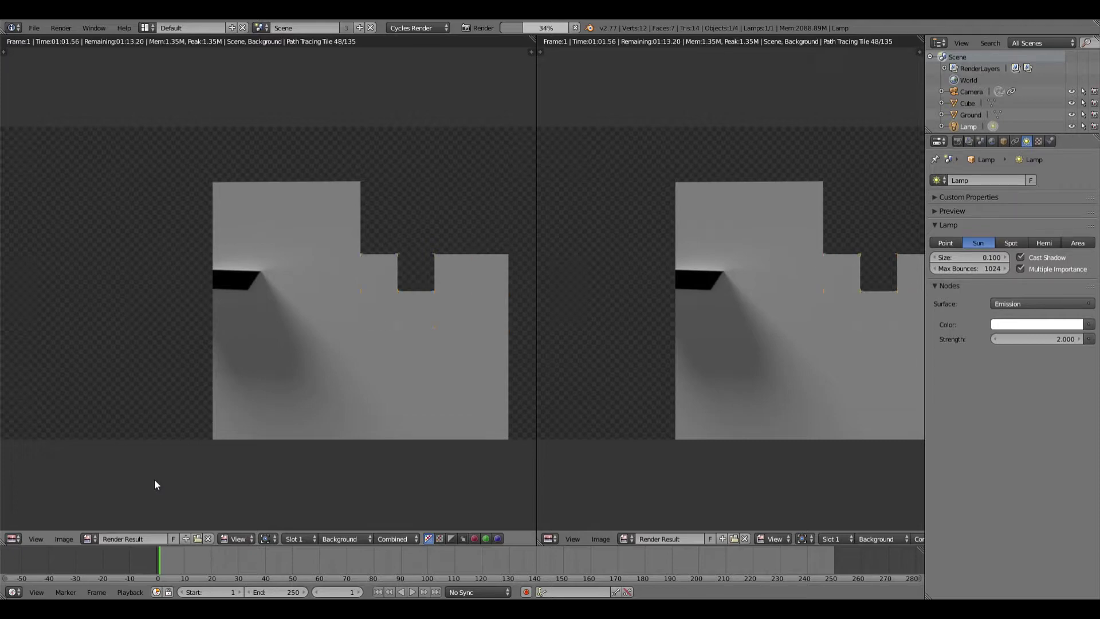
Return the left pane to 3D View, select the cube, and maximize the render result with Render settings showing
{"action": "left_click", "coordinate": [22, 539]}
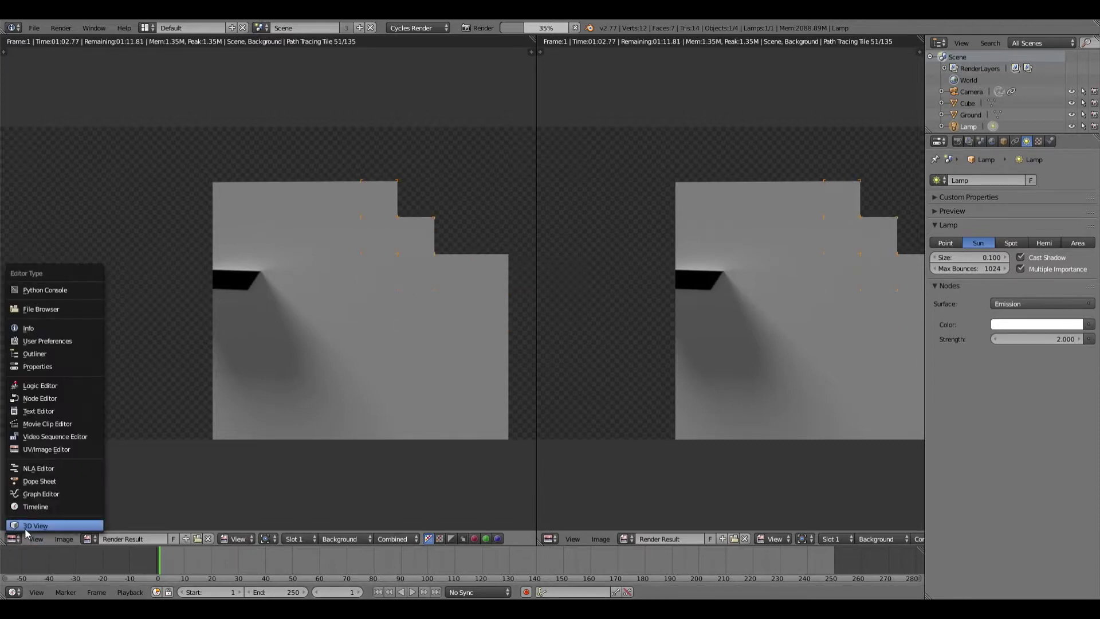
{"action": "left_click", "coordinate": [34, 521]}
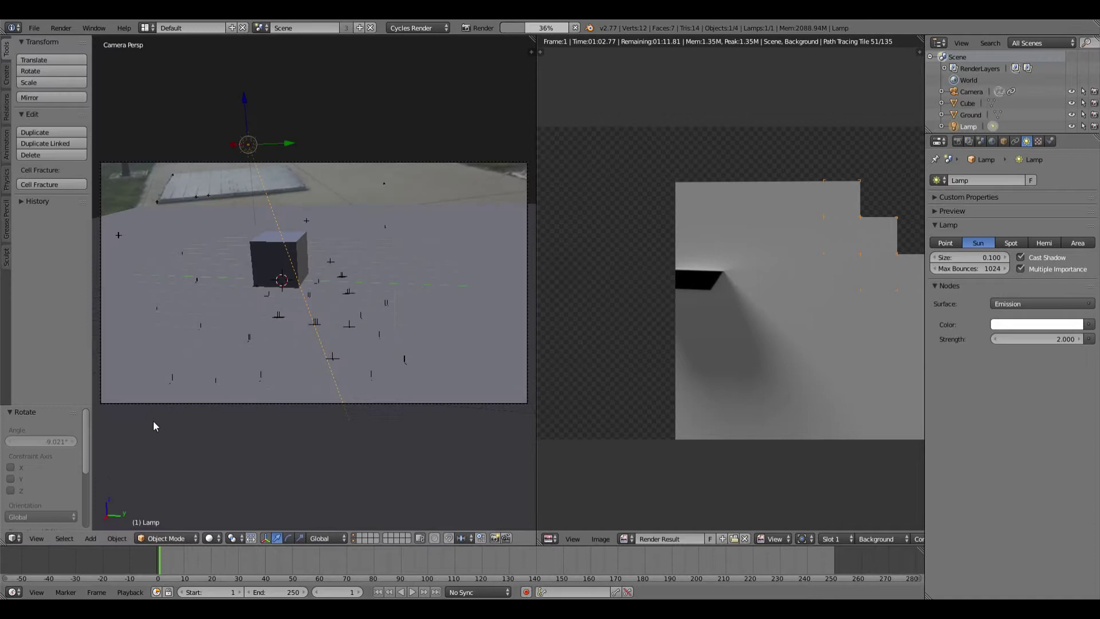
{"action": "right_click", "coordinate": [263, 261]}
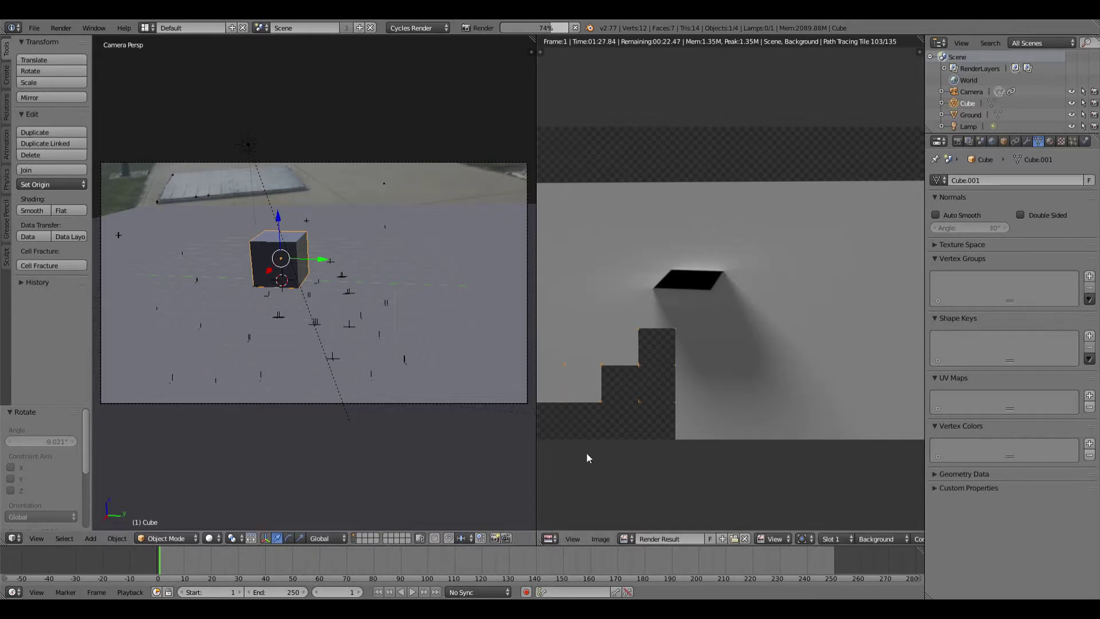
{"action": "key", "text": "ctrl+Up"}
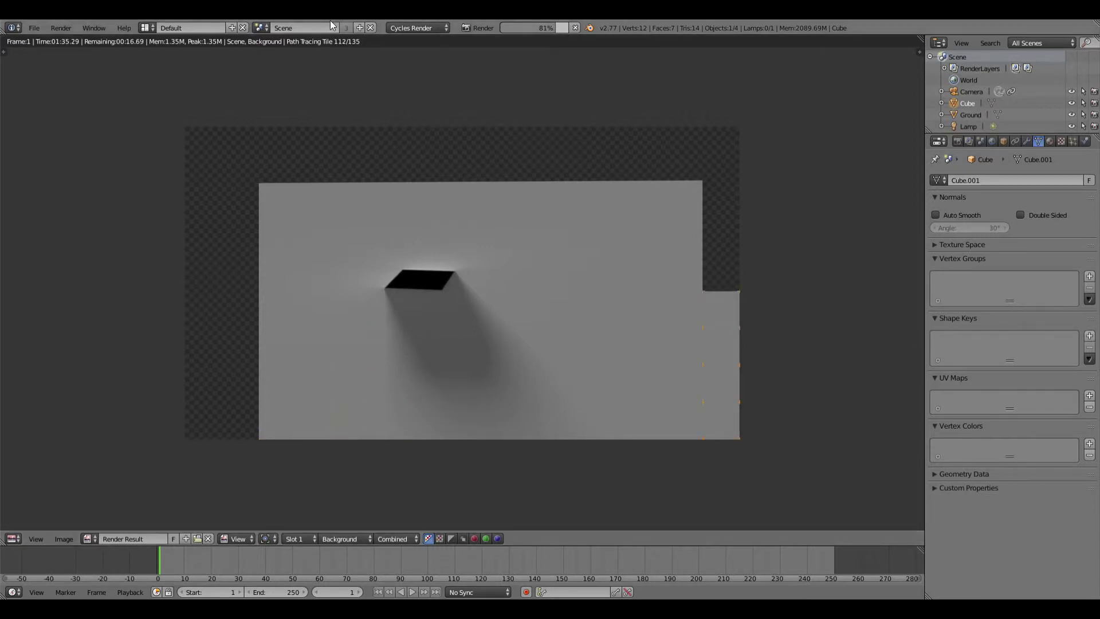
{"action": "left_click", "coordinate": [958, 141]}
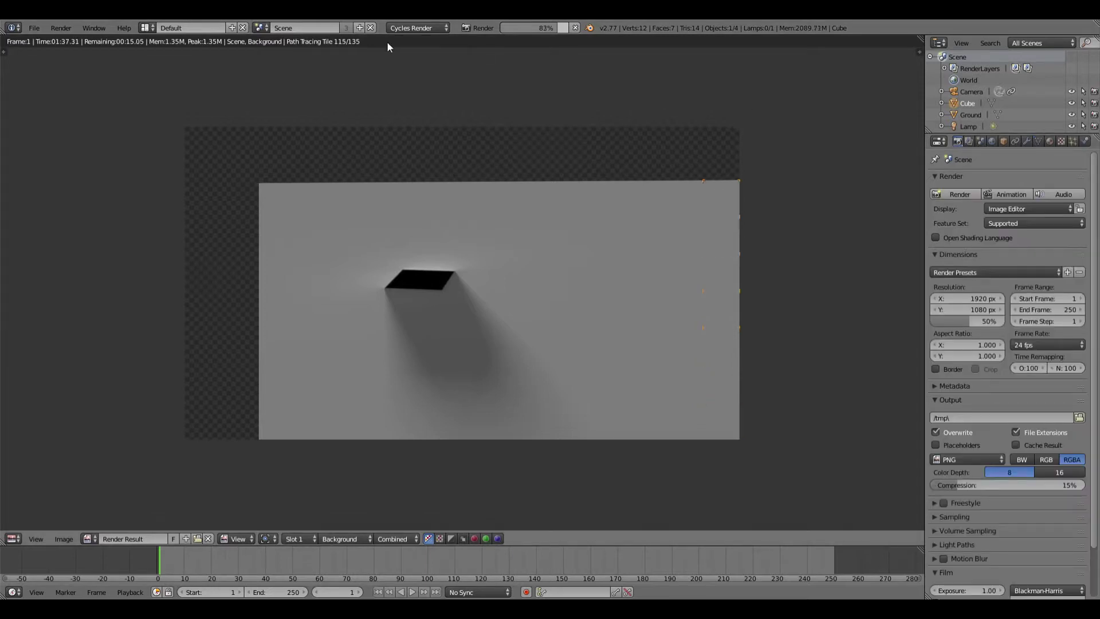